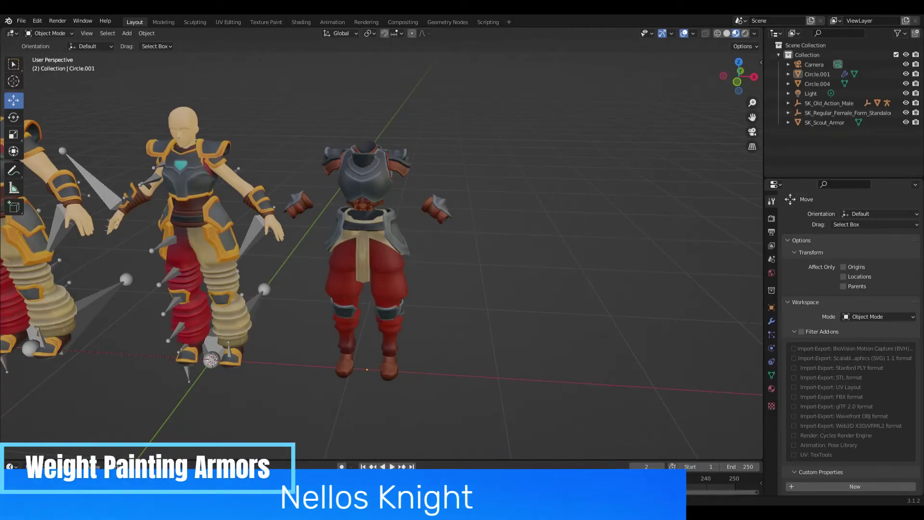
Step: Examine the two armored characters and the separate knight armor from several angles
scroll(417, 336, "down", 1)
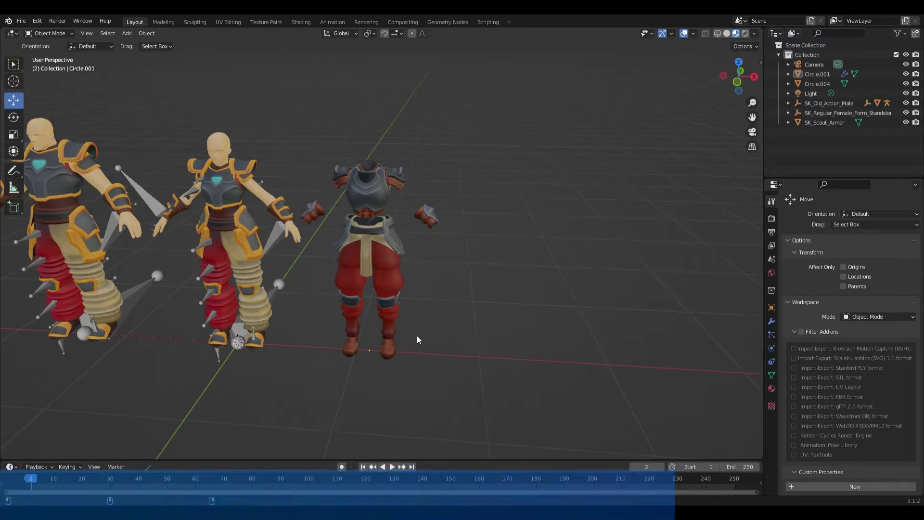
middle_click_drag(417, 336, 385, 337)
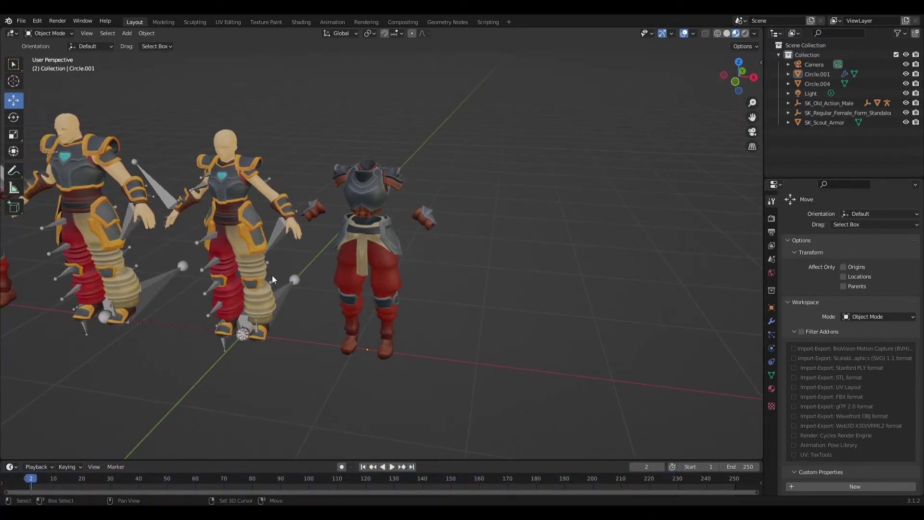
middle_click_drag(273, 275, 442, 297, "shift")
scroll(377, 285, "up", 2)
scroll(424, 270, "down", 2)
scroll(411, 286, "up", 2)
scroll(396, 284, "up", 2)
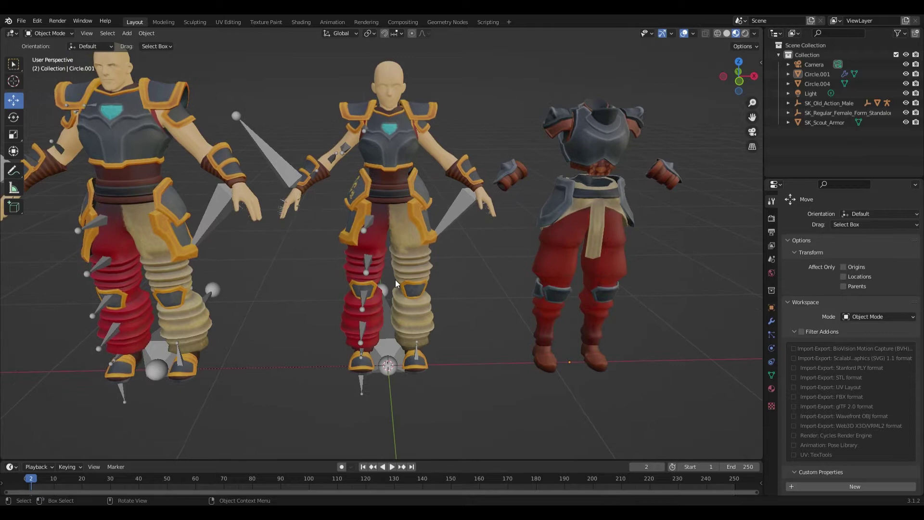
middle_click_drag(395, 279, 434, 267)
scroll(449, 261, "down", 2)
scroll(453, 259, "up", 2)
Step: Inspect the separate scout armor pieces on the female character, including the pants, shoes, belt, chest and shoulder parts
left_click(353, 257)
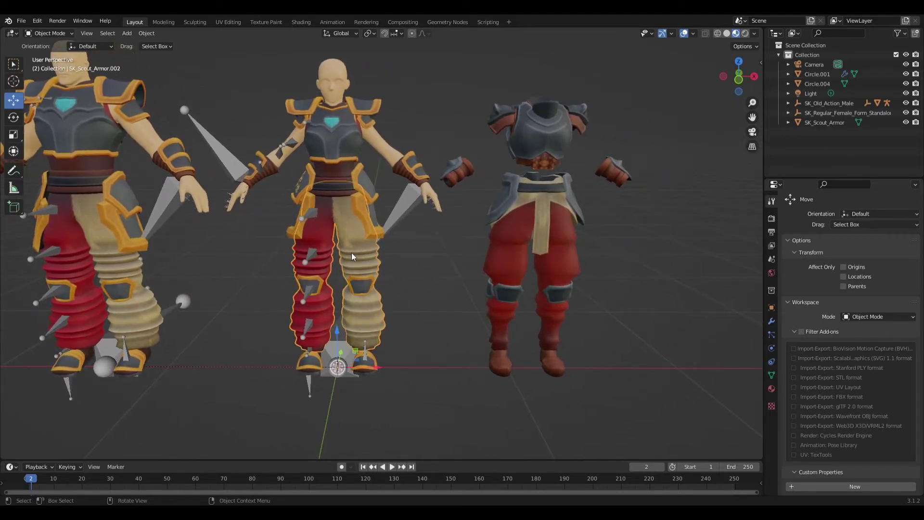
left_click(360, 288)
left_click(362, 359)
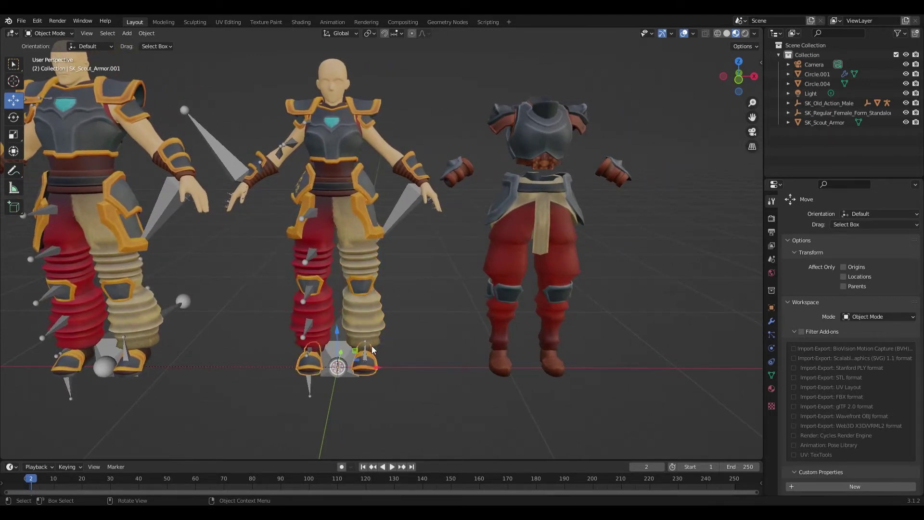
left_click(360, 206)
left_click(338, 193)
left_click(342, 144)
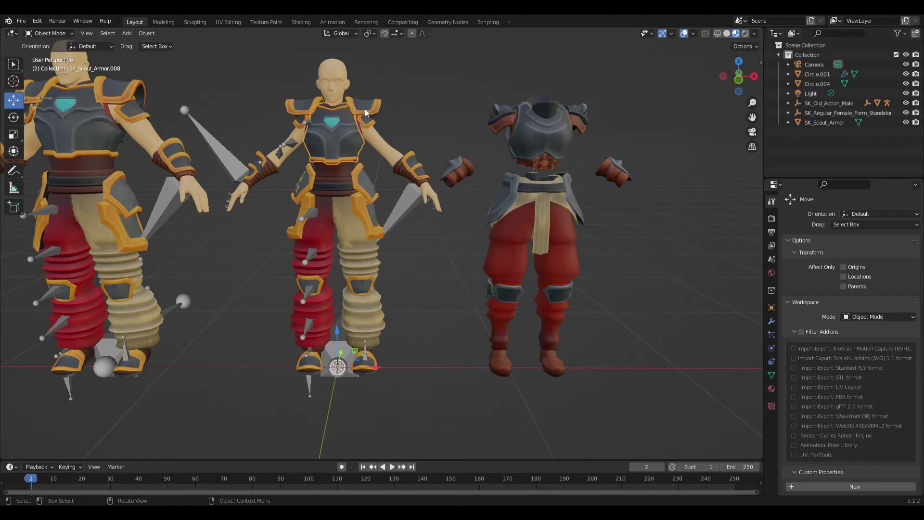
left_click(365, 109)
left_click(351, 177)
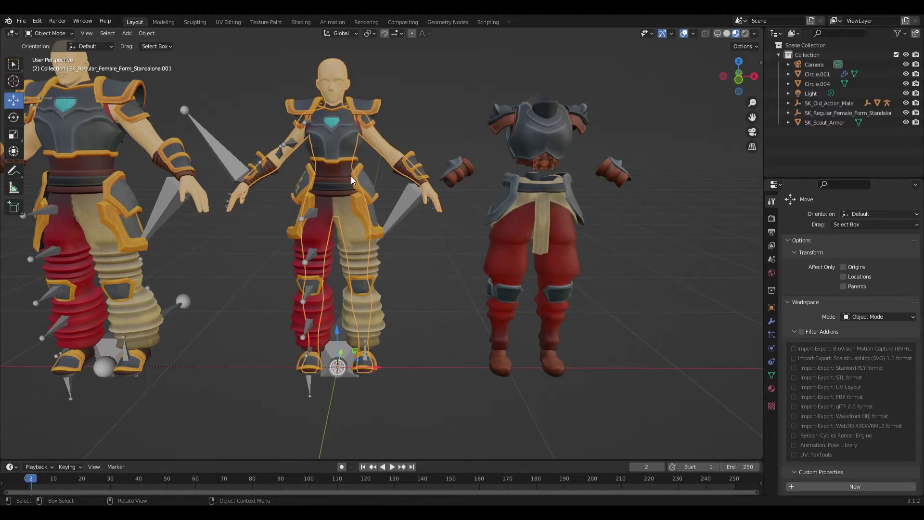
Step: Inspect the one-piece knight armor mesh and compare it with the female character's pants and body meshes
scroll(337, 200, "down", 1)
left_click(422, 255)
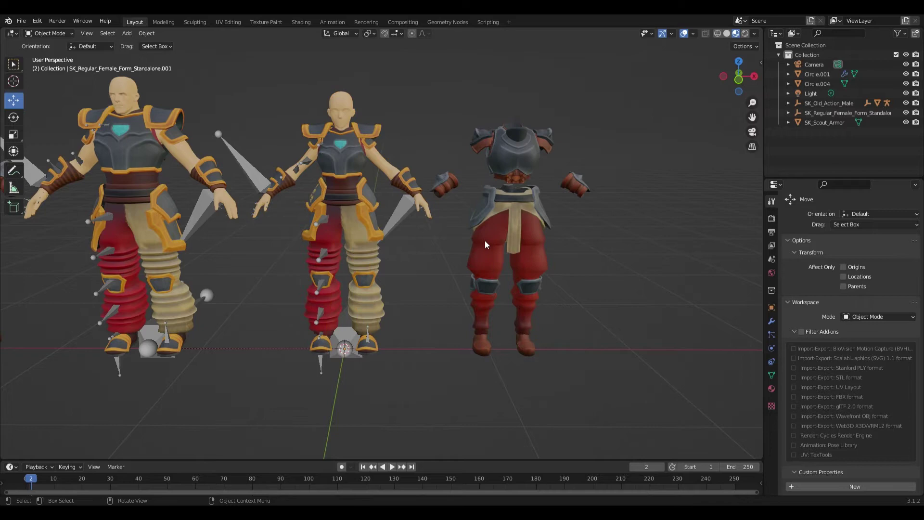
left_click(493, 244)
scroll(493, 244, "down", 2)
middle_click_drag(494, 244, 338, 262)
scroll(376, 241, "up", 2)
scroll(347, 258, "down", 2)
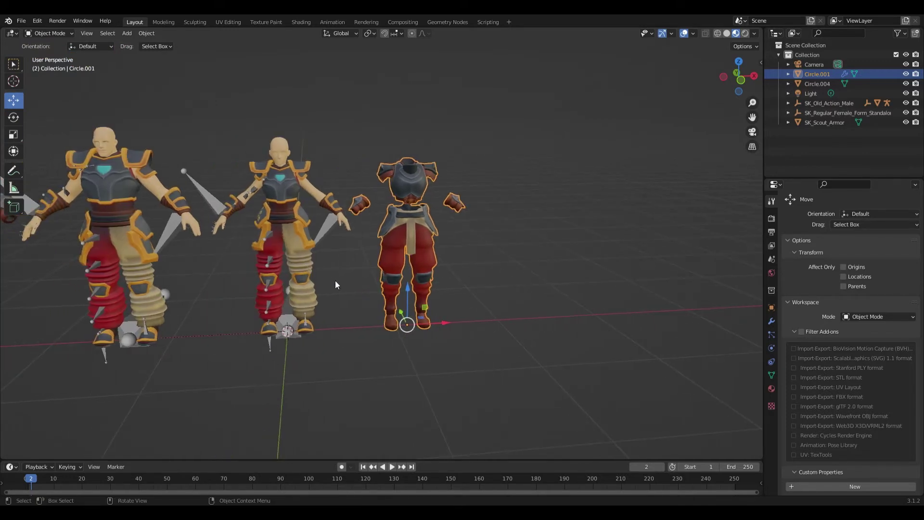
scroll(372, 238, "down", 1)
scroll(351, 244, "up", 2)
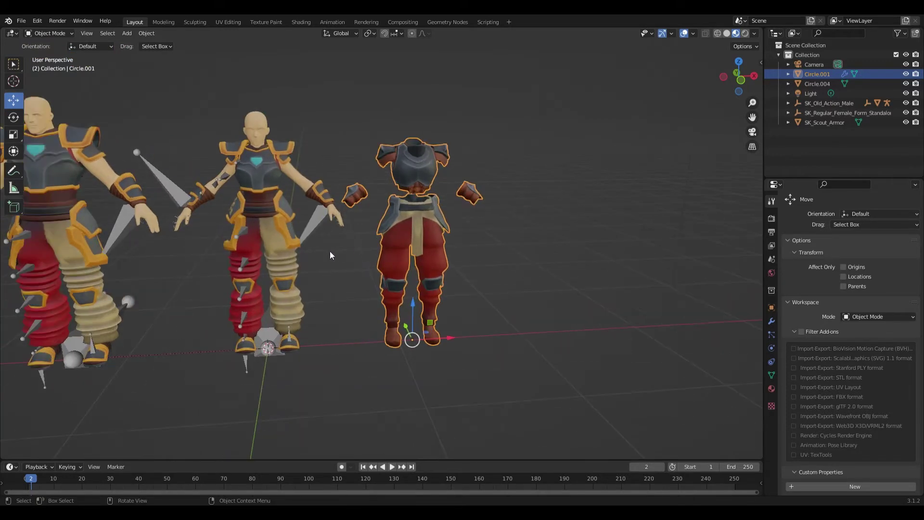
left_click(287, 276)
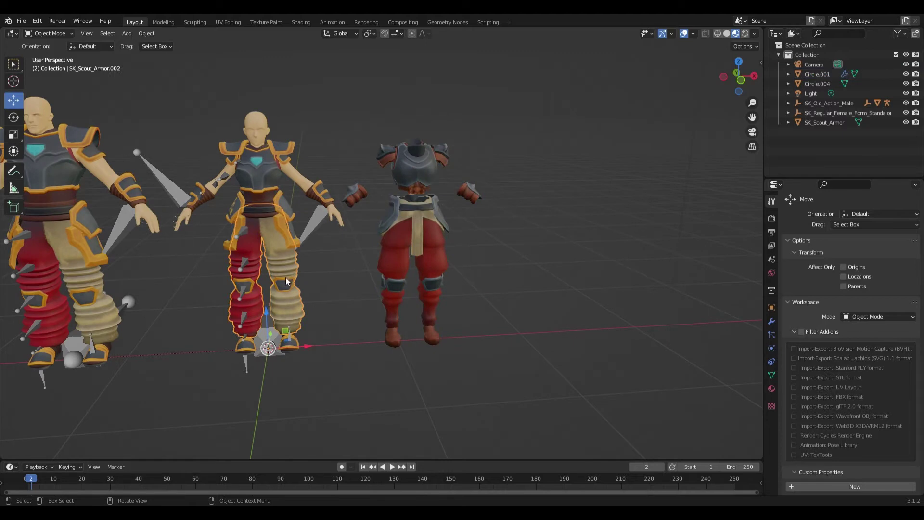
left_click(294, 177)
middle_click_drag(284, 172, 381, 209)
scroll(343, 251, "up", 2)
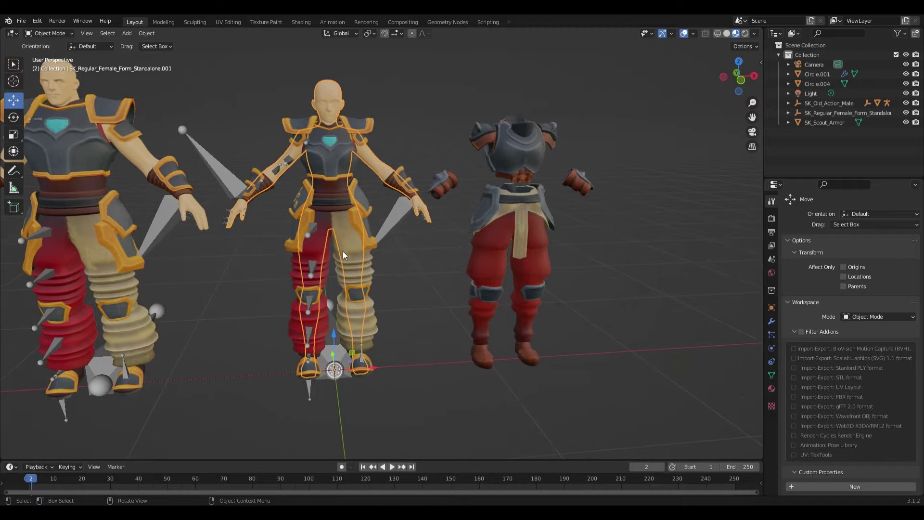
Step: Hide the scout armor's pants, shoes, hip plates and belt on the female character
left_click(355, 326)
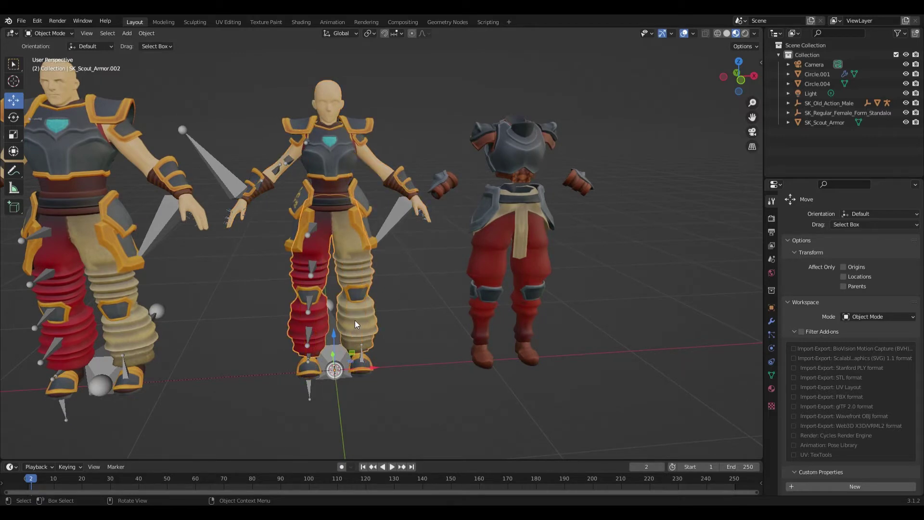
key("h")
left_click(359, 349)
key("h")
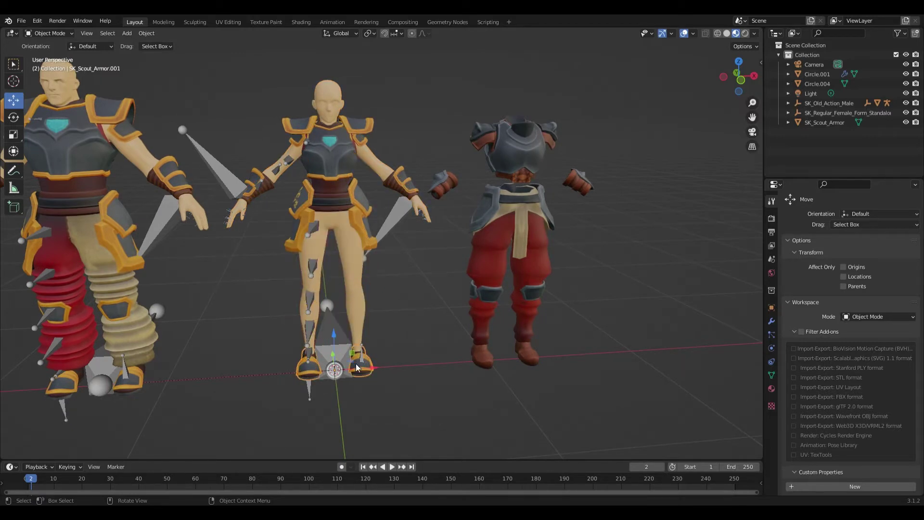
left_click(362, 222)
key("h")
left_click(343, 205)
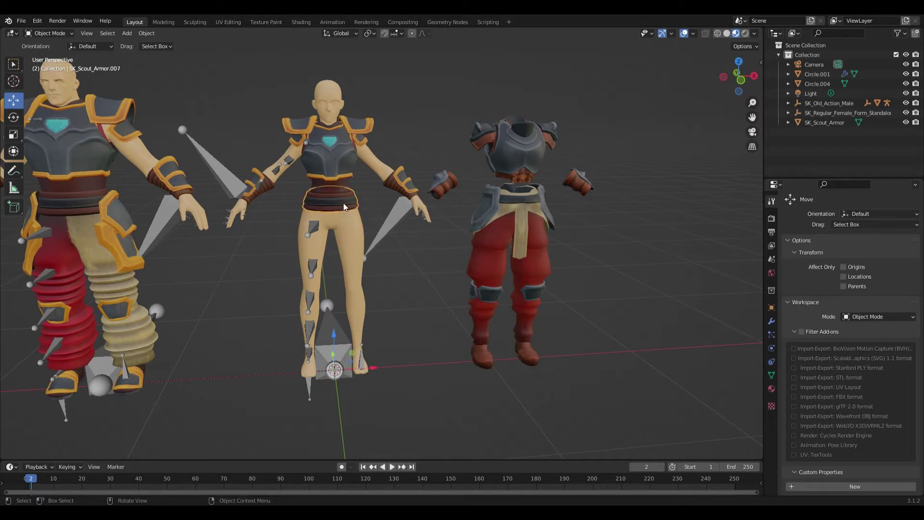
key("h")
Step: Hide the scout armor's chest piece, shoulder pads and bracers so only the female body and its armature remain
left_click(493, 271)
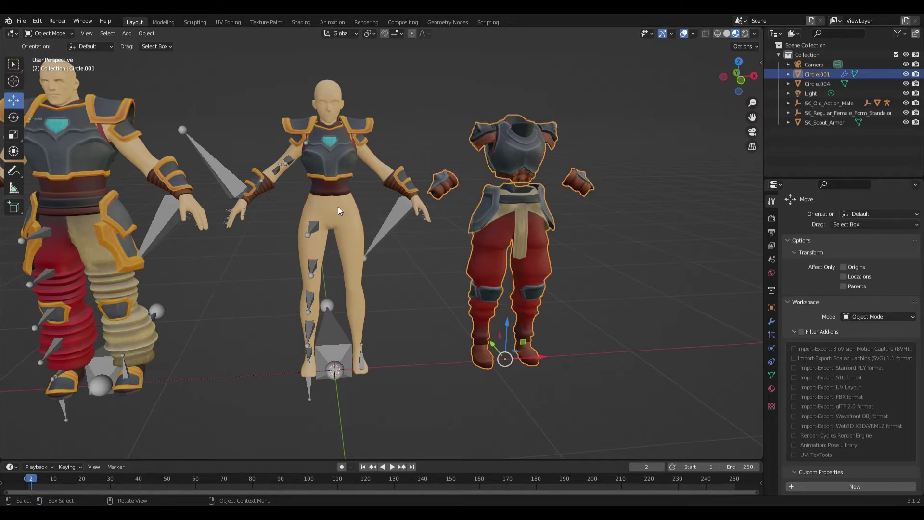
left_click(319, 184)
key("h")
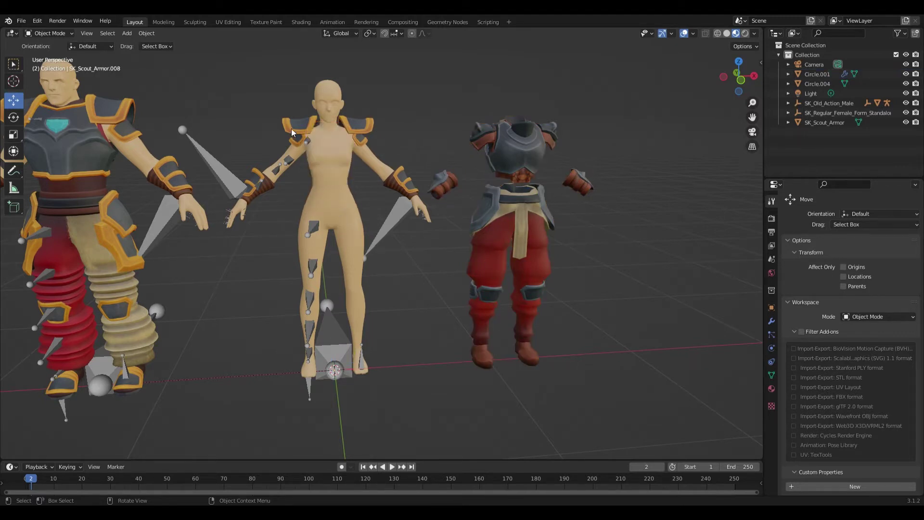
left_click(294, 130)
key("h")
left_click(398, 182)
key("h")
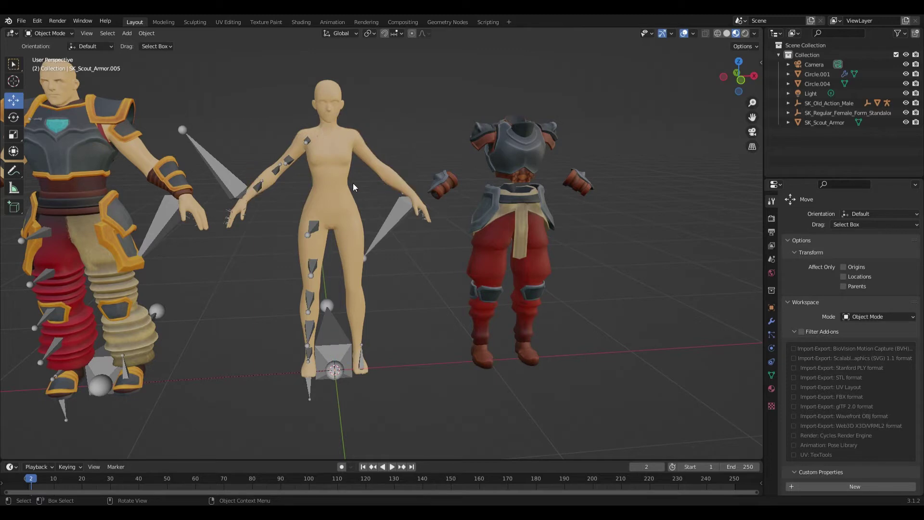
Step: Clear the knight armor's location so it sits on the female body, and check the fit from several angles
left_click(476, 267)
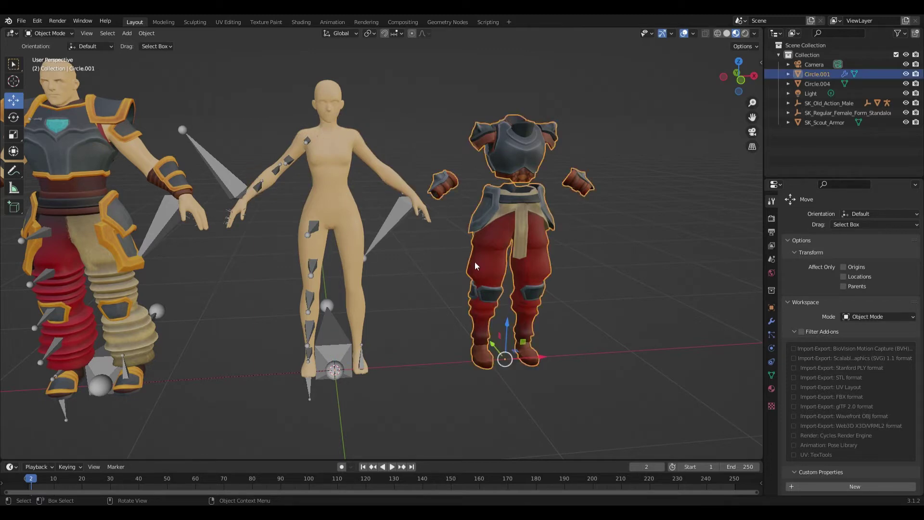
key("alt+g")
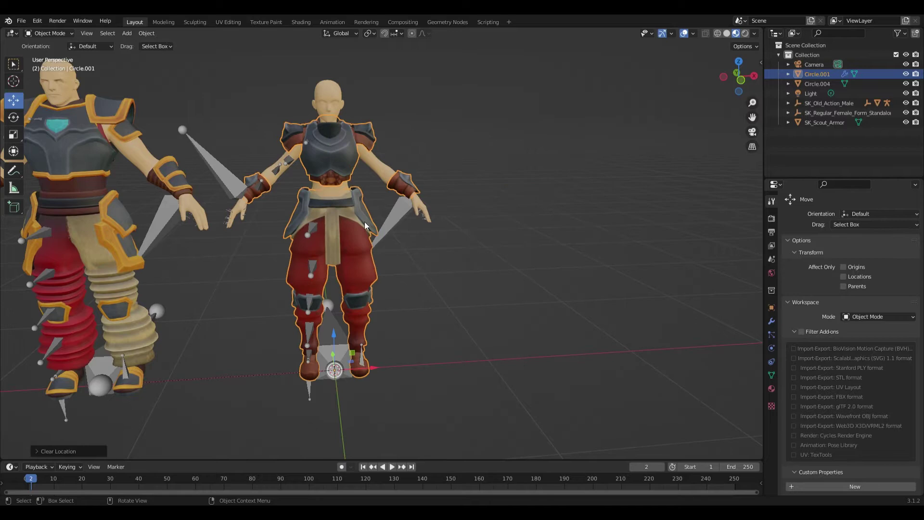
middle_click_drag(323, 216, 386, 231, "shift")
scroll(400, 299, "down", 1)
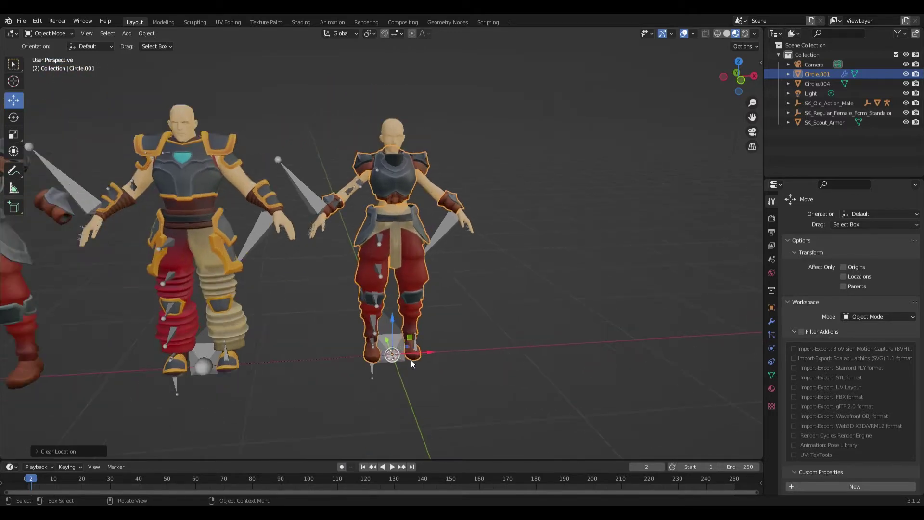
scroll(411, 360, "up", 3)
middle_click_drag(412, 357, 372, 294)
scroll(382, 249, "up", 4)
scroll(372, 294, "down", 6)
middle_click_drag(377, 221, 353, 264, "shift")
scroll(356, 260, "down", 2)
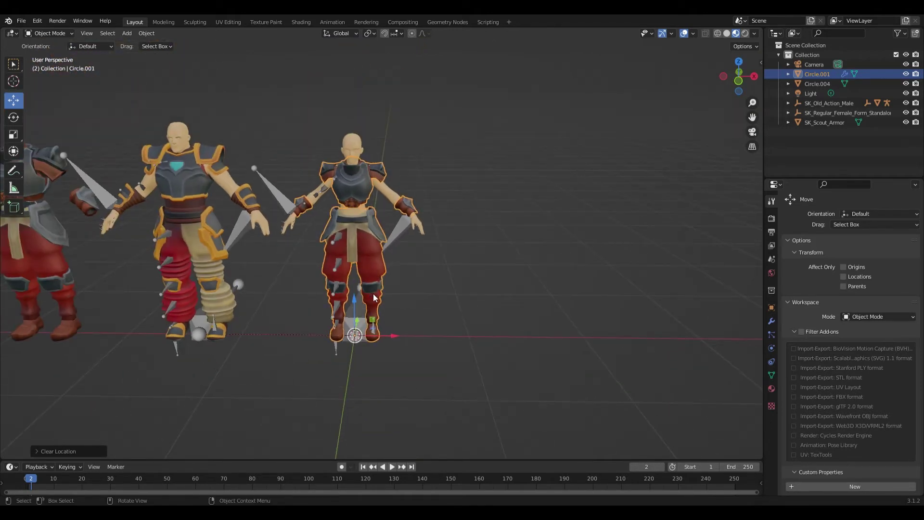
Step: Duplicate the knight armor and move the copy along the X axis, clear of the female body
key("shift+d")
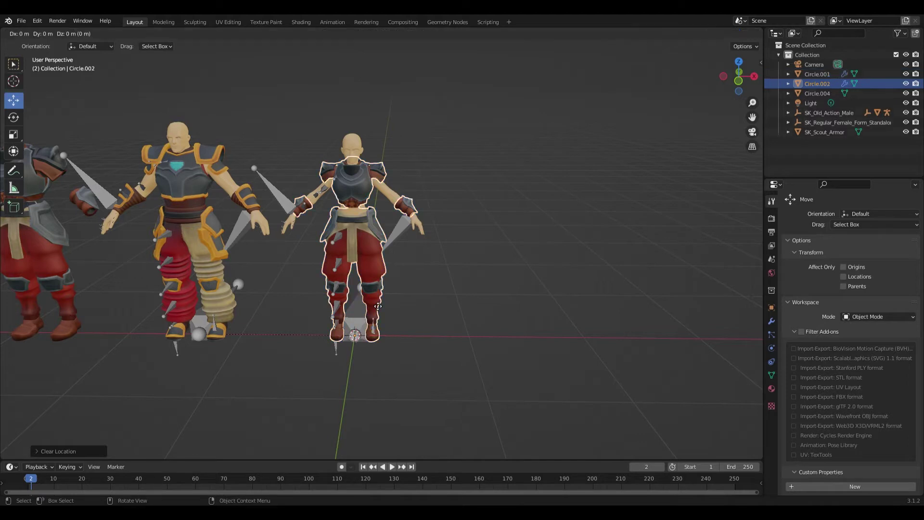
right_click(378, 306)
left_click_drag(393, 336, 593, 336)
Step: Delete the duplicated knight armor standing beside the female character
left_click(372, 267)
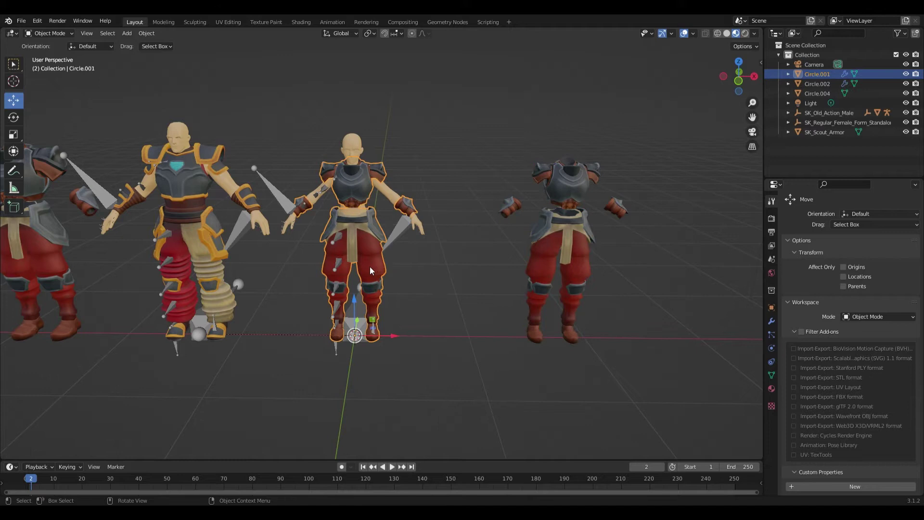
scroll(370, 267, "up", 2)
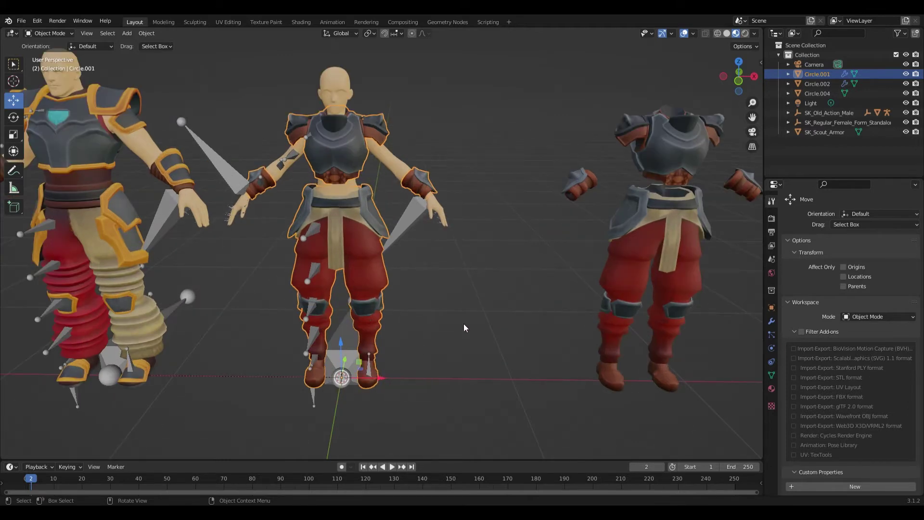
left_click(607, 271)
key("Delete")
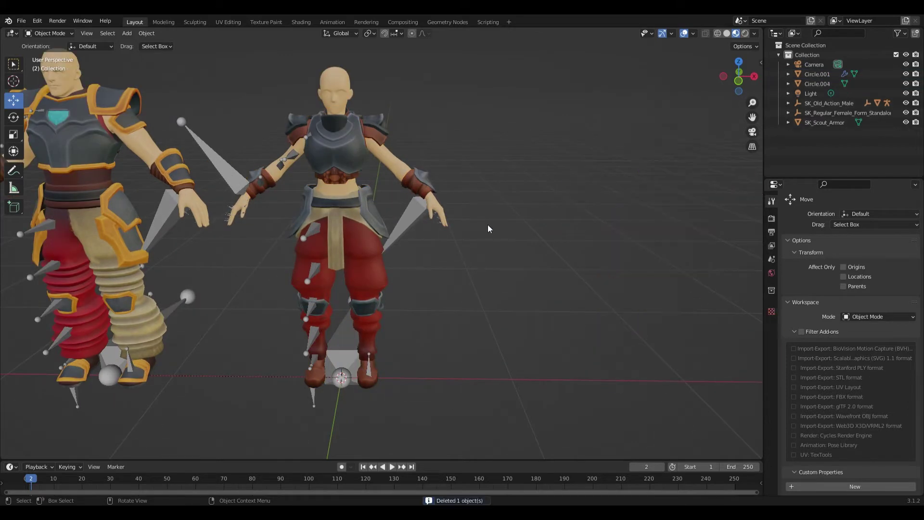
Step: Select the female character's armature with the knight armor as the active object, and clear the parent while keeping the transformation
left_click(361, 259)
middle_click_drag(308, 254, 349, 283, "shift")
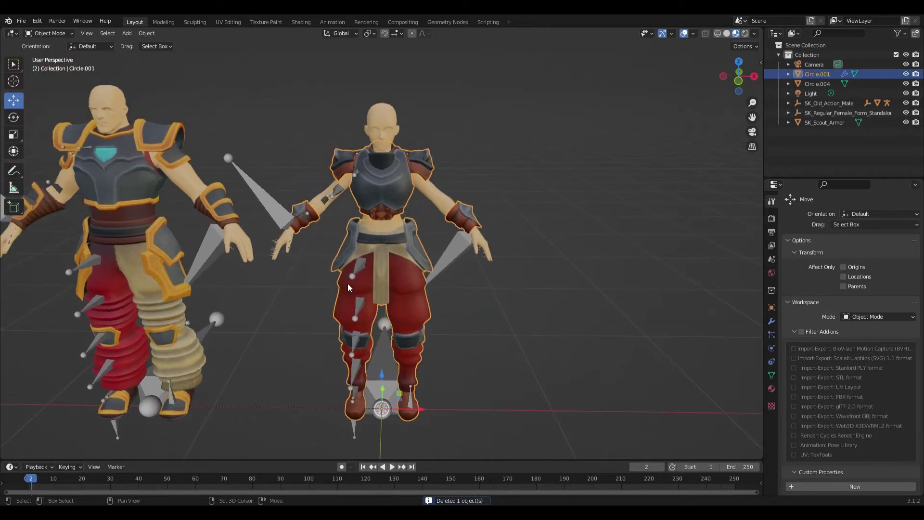
scroll(354, 271, "up", 4)
scroll(353, 270, "down", 3)
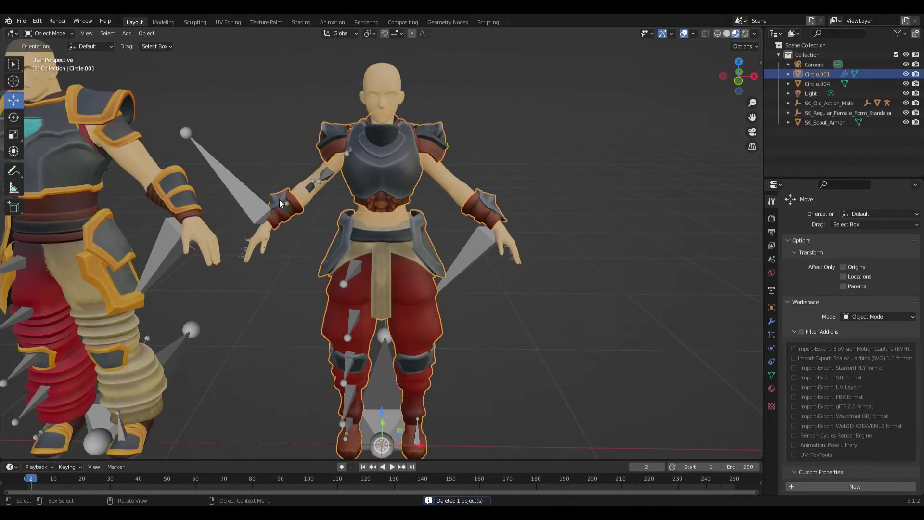
left_click(310, 184)
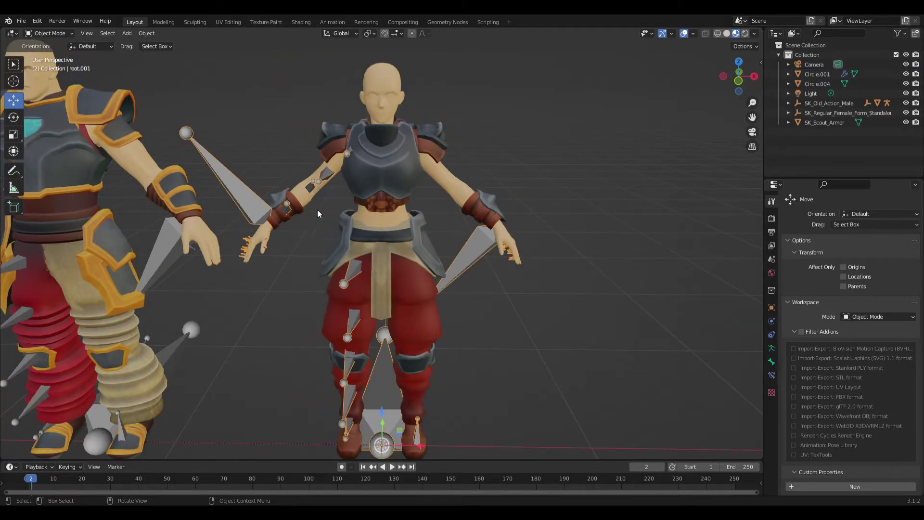
left_click(342, 250)
left_click(349, 273)
left_click(346, 247)
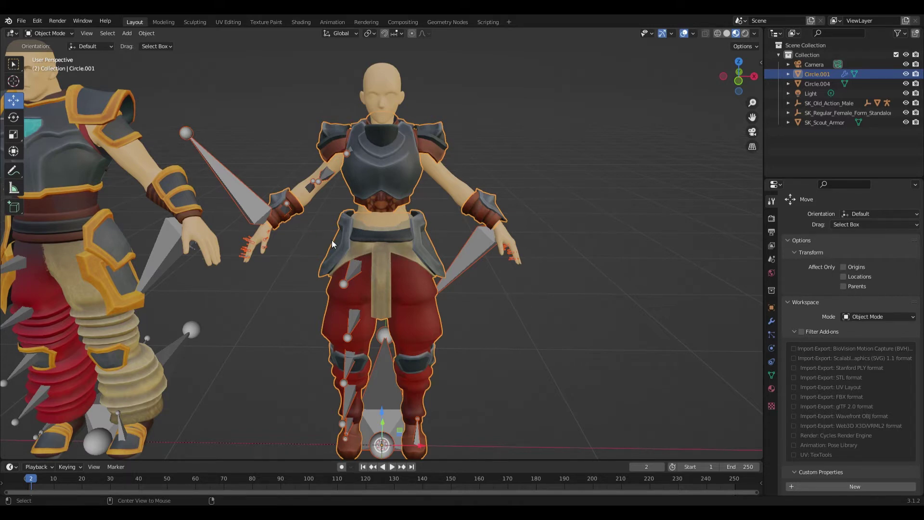
key("alt+p")
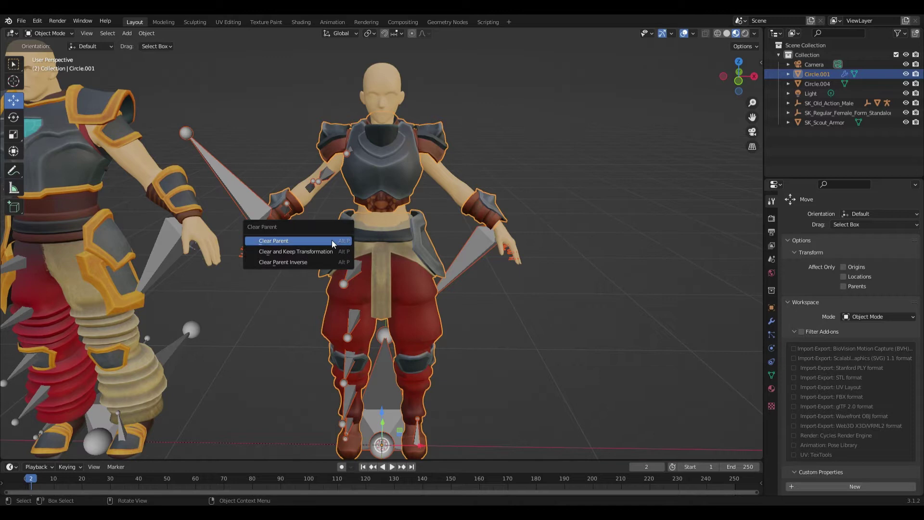
left_click(289, 252)
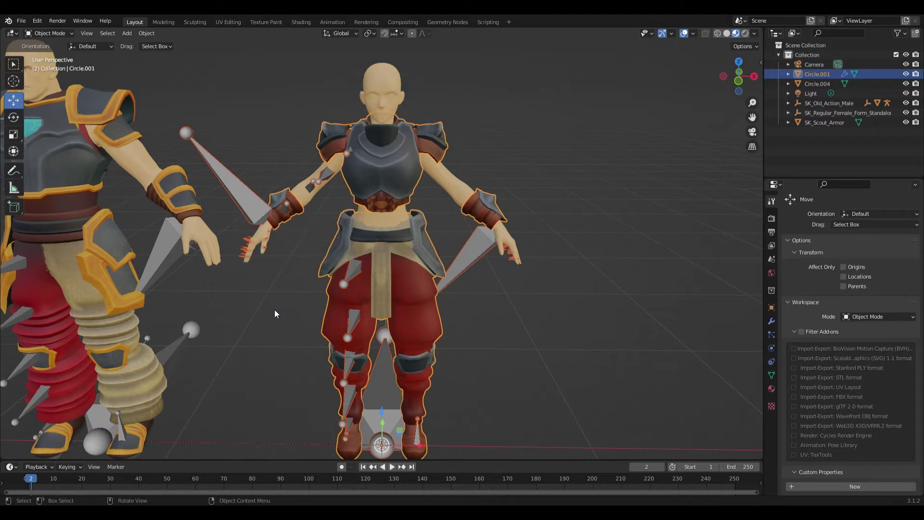
Step: Parent the fitted knight armor to the female character's armature with automatic weights
key("ctrl+p")
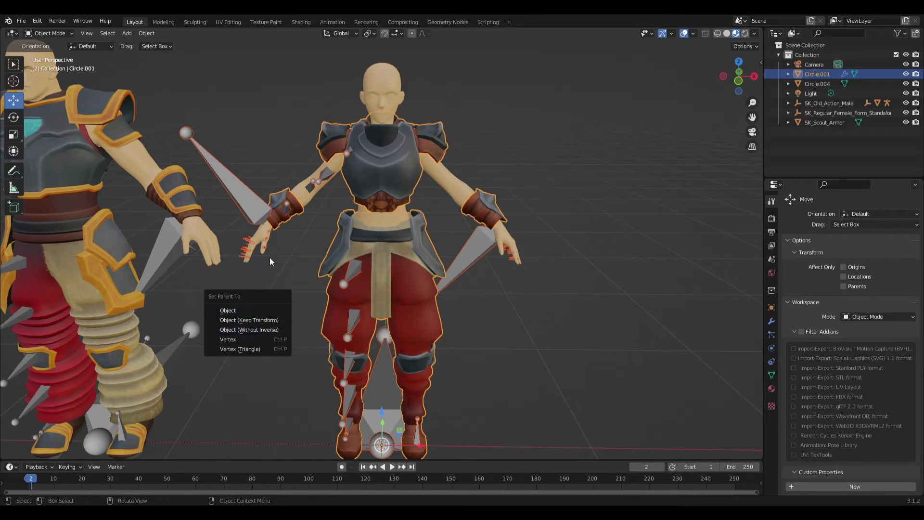
left_click(336, 252)
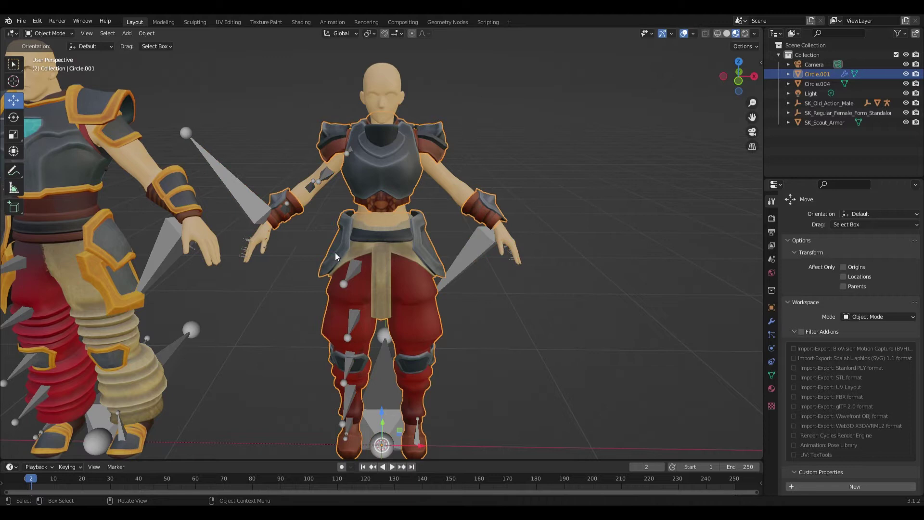
left_click(351, 324, "shift")
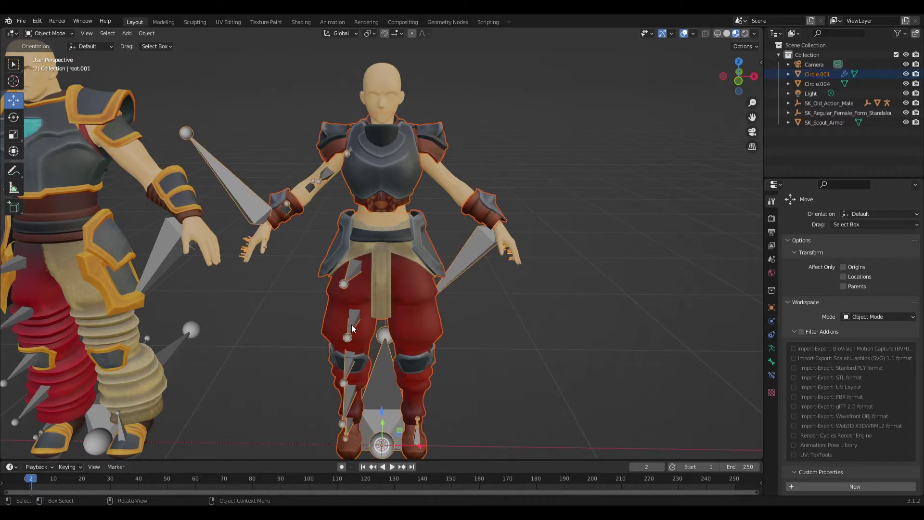
key("ctrl+p")
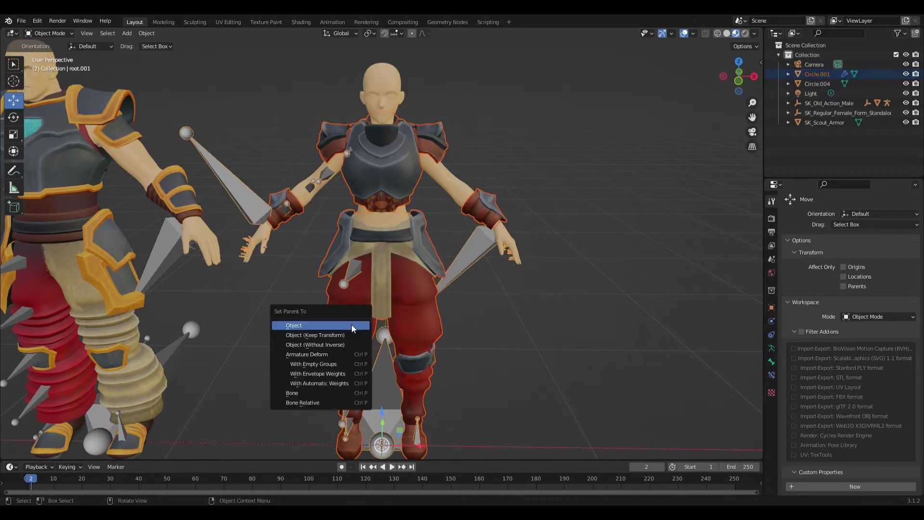
left_click(319, 383)
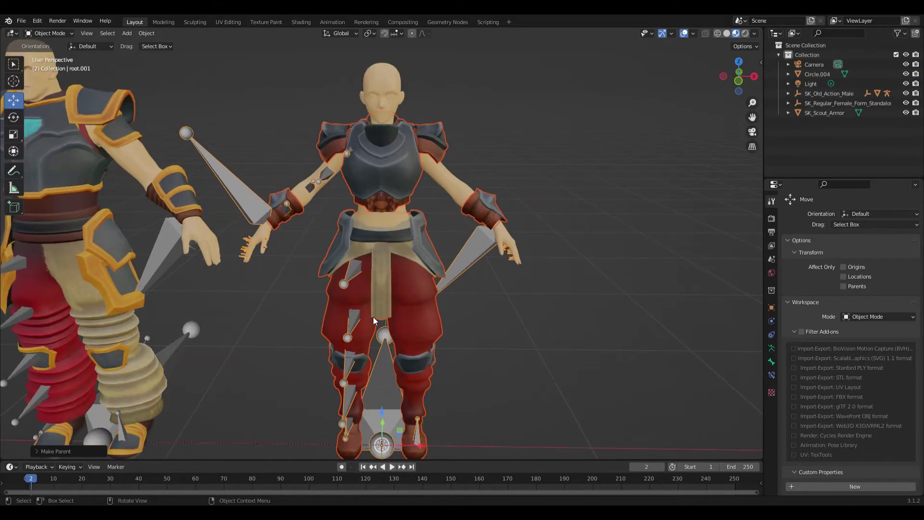
Step: Select the female armature with the fitted knight armor as the active object, and enter Weight Paint mode
middle_click_drag(371, 316, 313, 294)
scroll(317, 291, "up", 3)
left_click(362, 259)
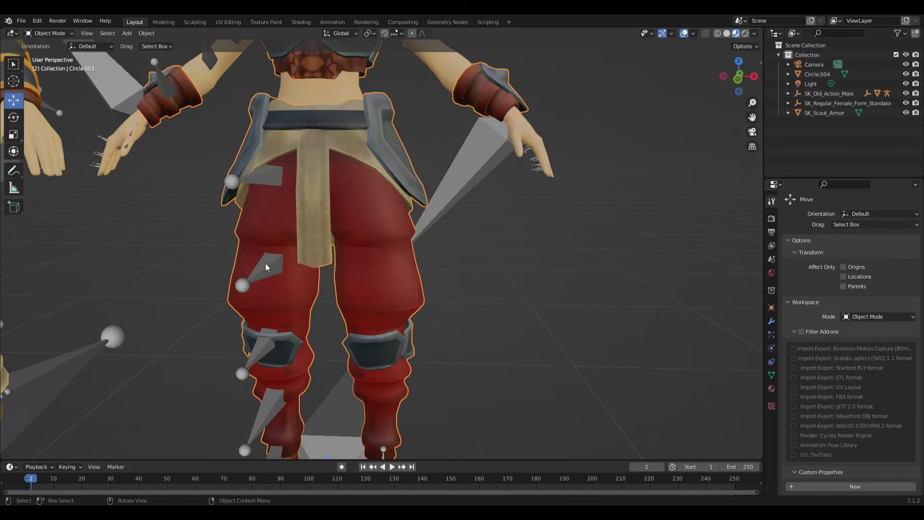
left_click(267, 272)
left_click(374, 240, "shift")
left_click(48, 34)
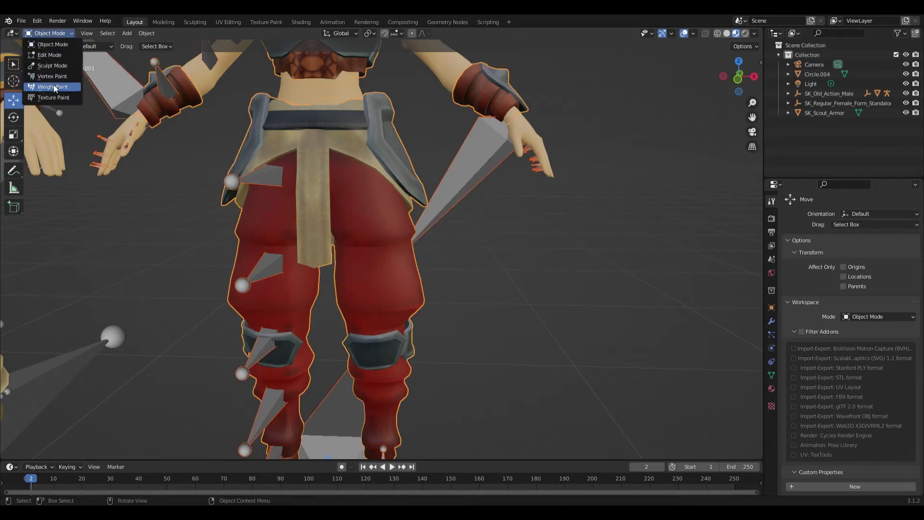
left_click(53, 88)
scroll(275, 241, "down", 4)
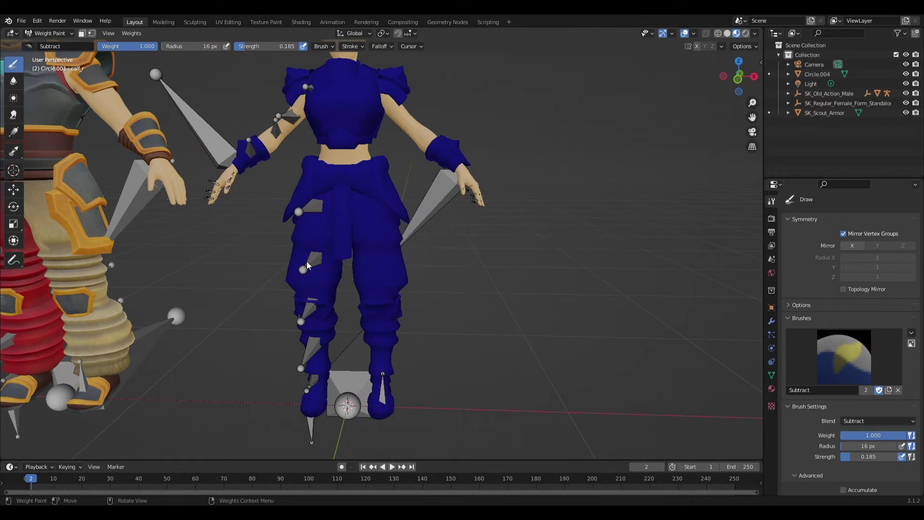
Step: With the Gradient tool active, inspect the armor's weights for each right leg bone from thigh to ball, and return to Object Mode
left_click(10, 135)
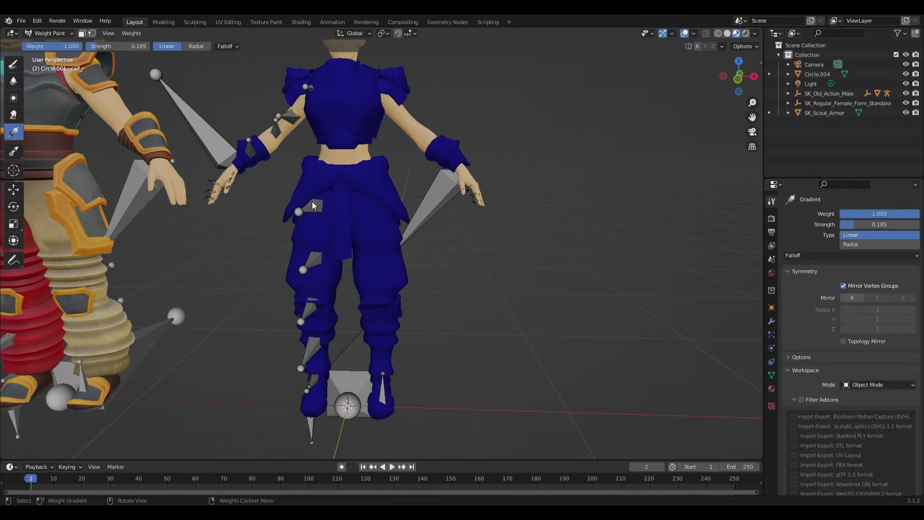
left_click(311, 212, "ctrl")
scroll(308, 212, "up", 4)
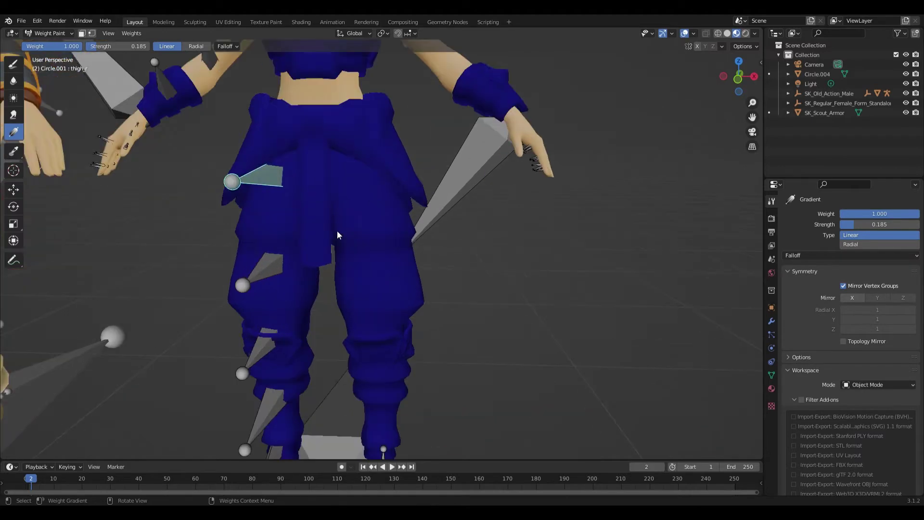
left_click(206, 290, "ctrl")
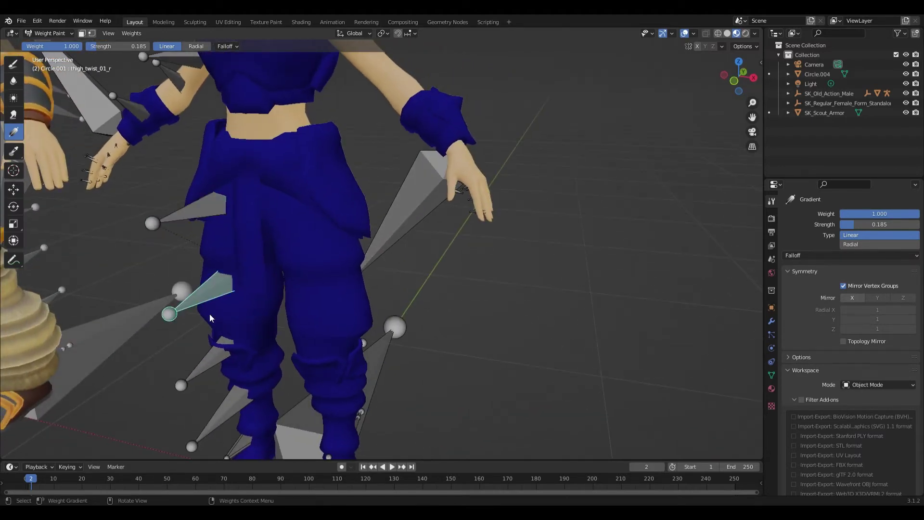
left_click(216, 356, "ctrl")
left_click(229, 411, "ctrl")
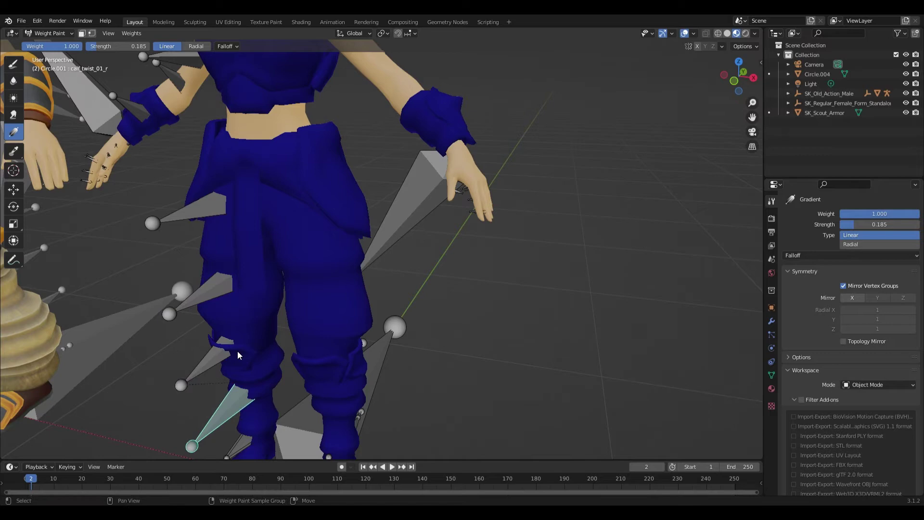
middle_click_drag(238, 351, 287, 276, "shift")
left_click(302, 357, "ctrl")
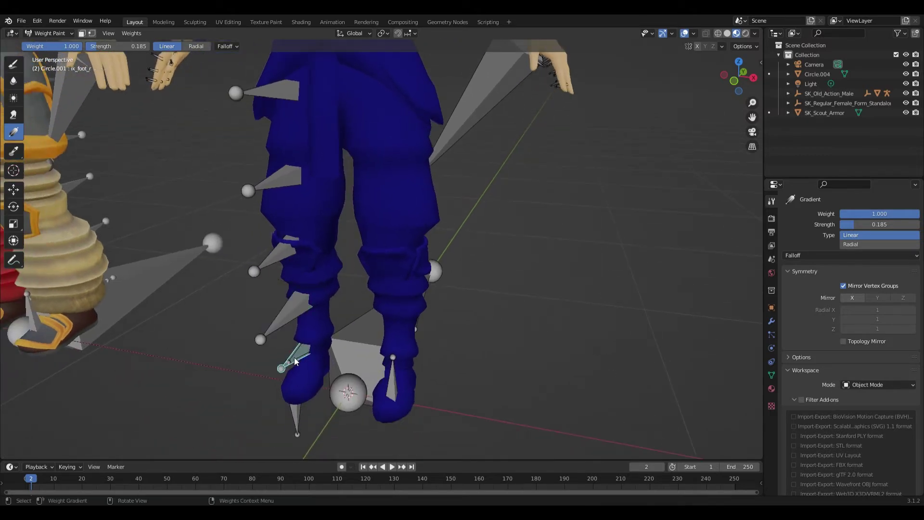
left_click(296, 415, "ctrl")
scroll(309, 391, "down", 3)
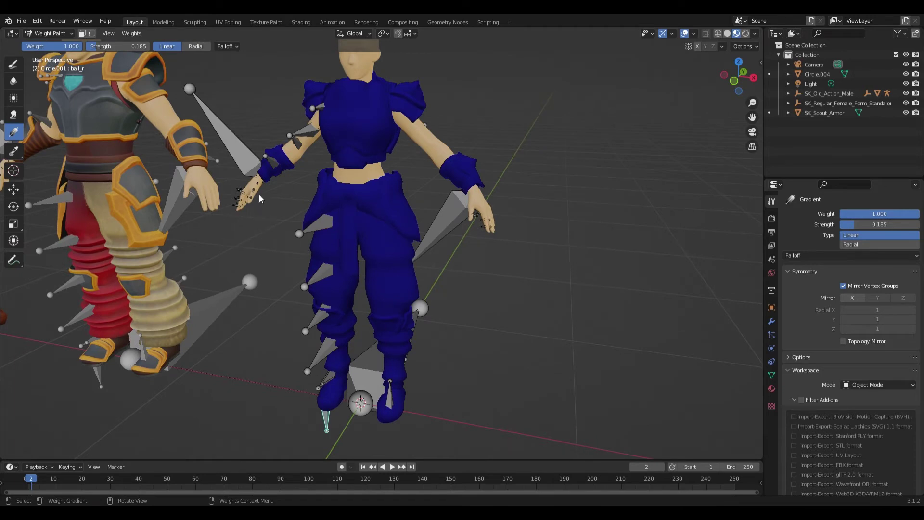
left_click(48, 33)
left_click(46, 42)
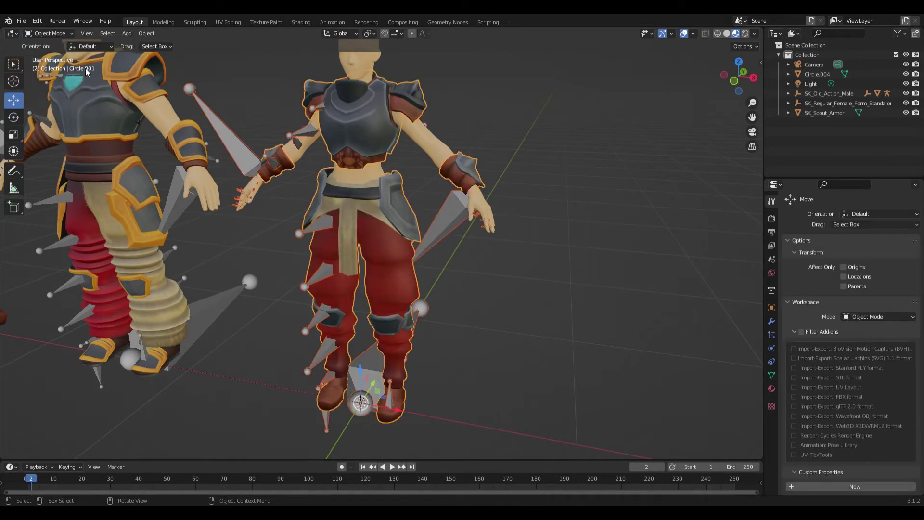
Step: Duplicate the fitted knight armor and move the copy about 1.4 m along the X axis, beside the female character
scroll(290, 163, "down", 3)
middle_click_drag(369, 223, 405, 228)
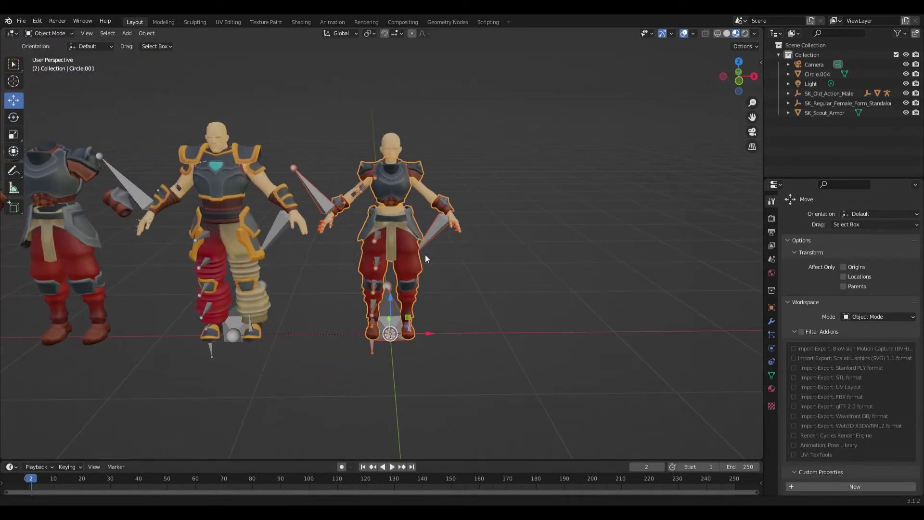
scroll(354, 215, "up", 4)
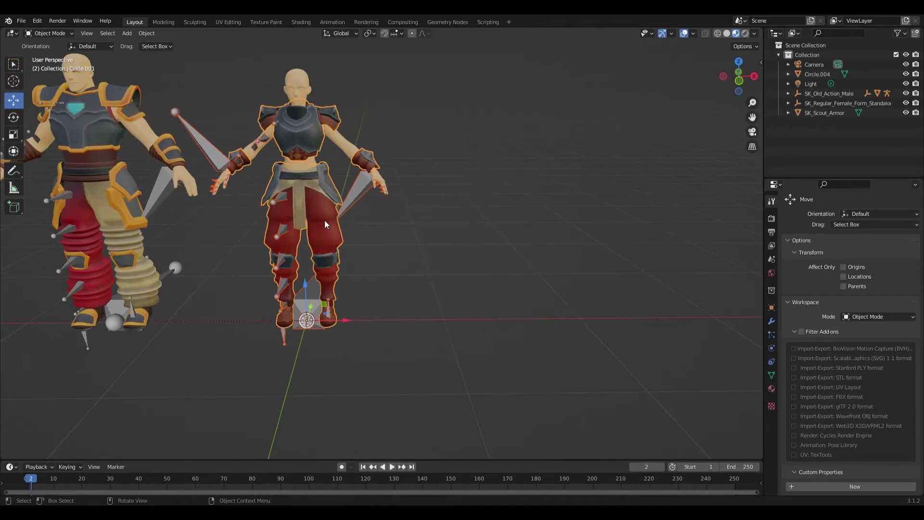
left_click(315, 245)
key("shift+d")
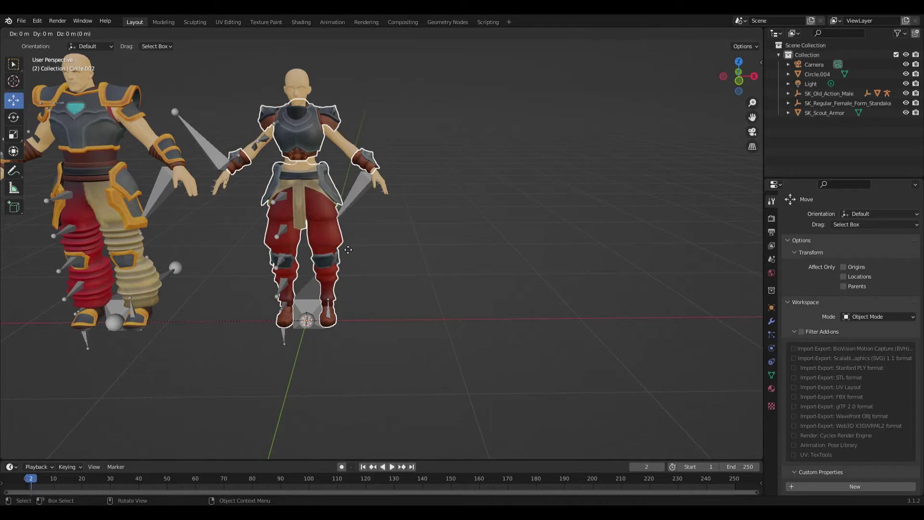
key("Escape")
left_click_drag(344, 323, 547, 320)
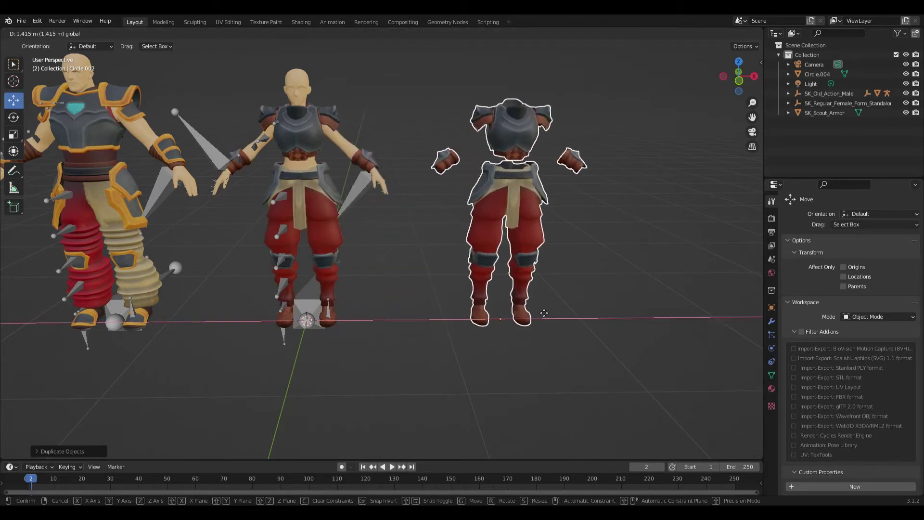
Step: Move the duplicated armor freely off the ground line, and clear its location so it returns to the female body
left_click(298, 229)
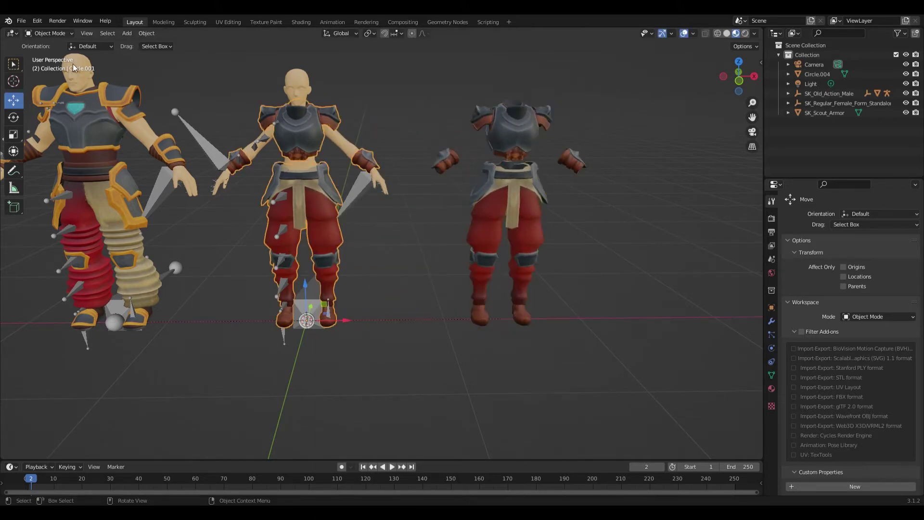
scroll(403, 290, "up", 5)
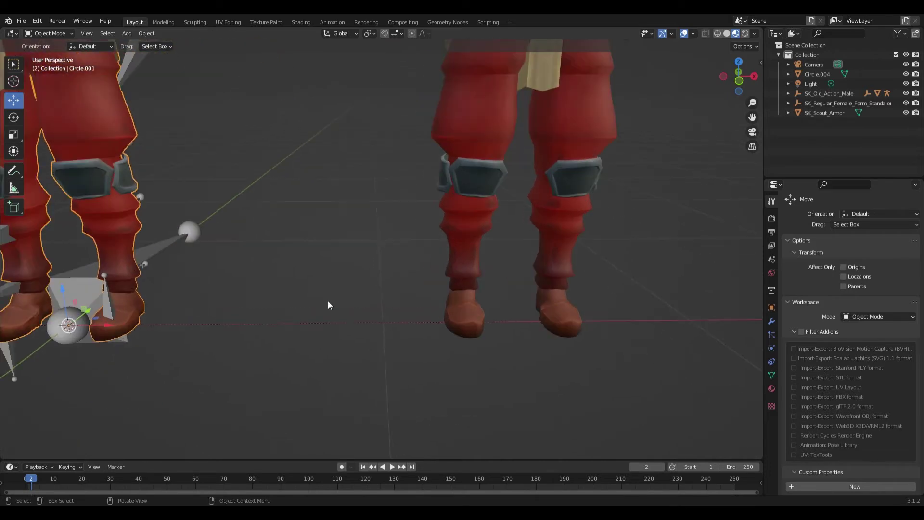
left_click(452, 311)
left_click_drag(511, 316, 451, 258)
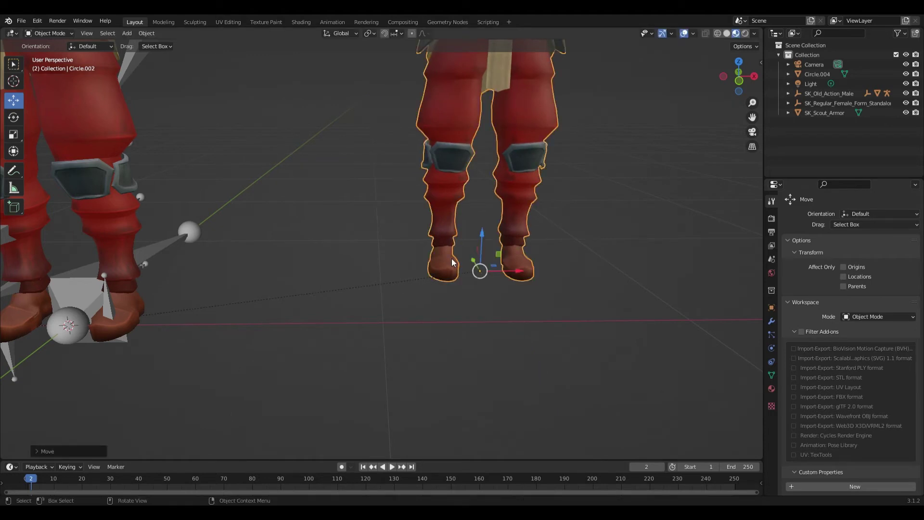
key("alt+g")
middle_click_drag(452, 259, 227, 295)
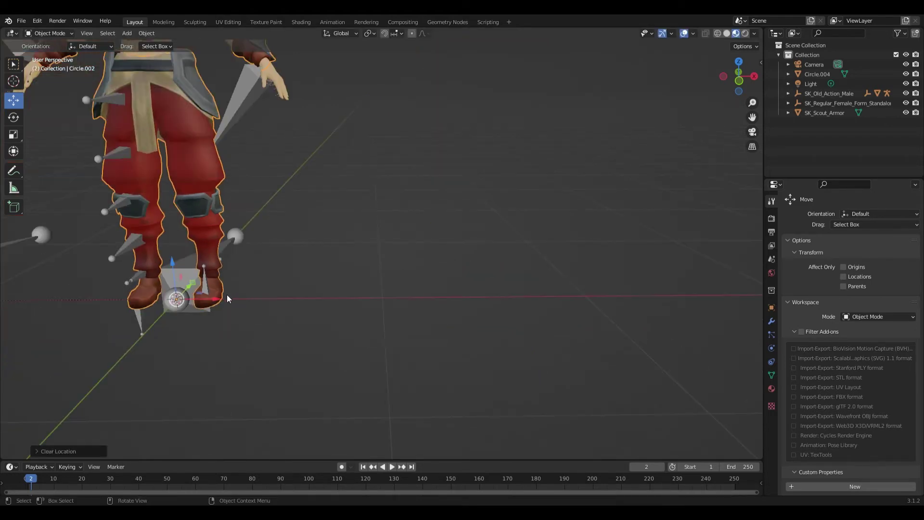
Step: Move the duplicated armor along the X axis, clear of the female character
key("shift+d")
left_click(580, 303)
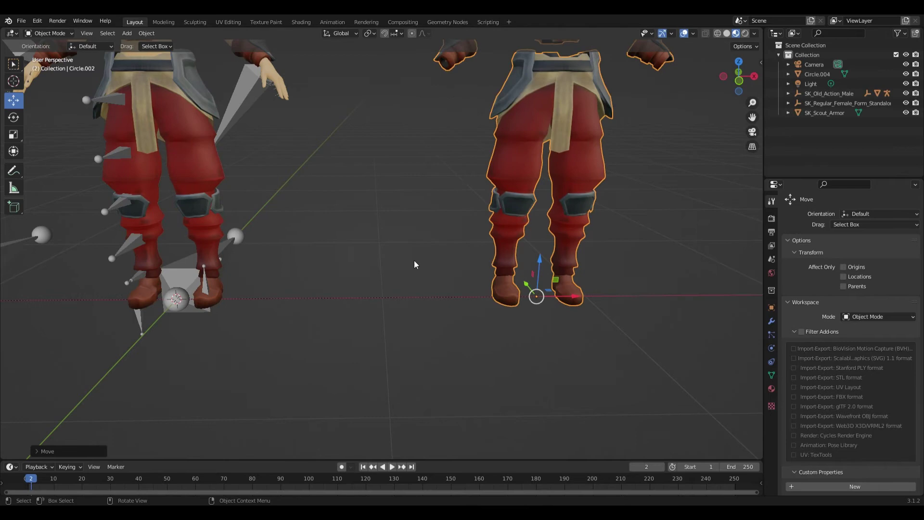
scroll(414, 260, "down", 2)
middle_click_drag(352, 247, 428, 321, "shift")
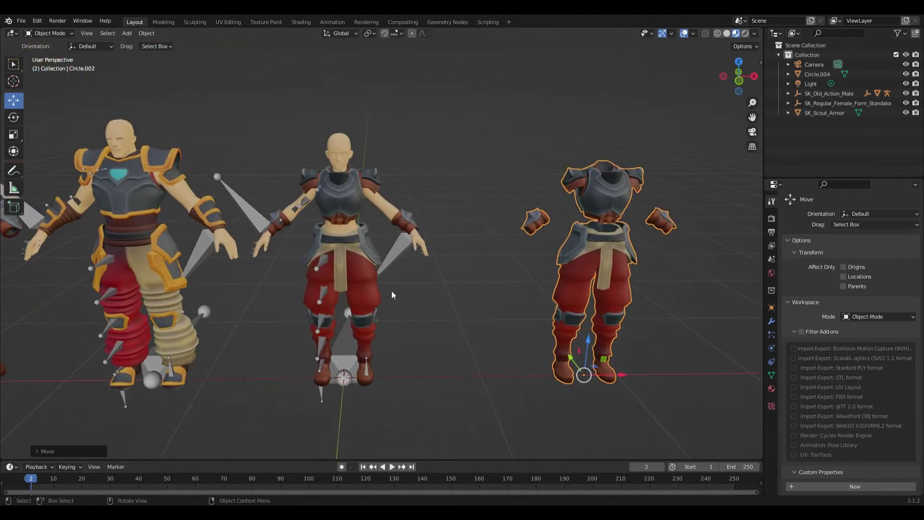
Step: Enter Edit Mode on the knight armor worn by the female character and select all of its geometry
scroll(361, 287, "up", 3)
middle_click_drag(267, 273, 296, 267, "shift")
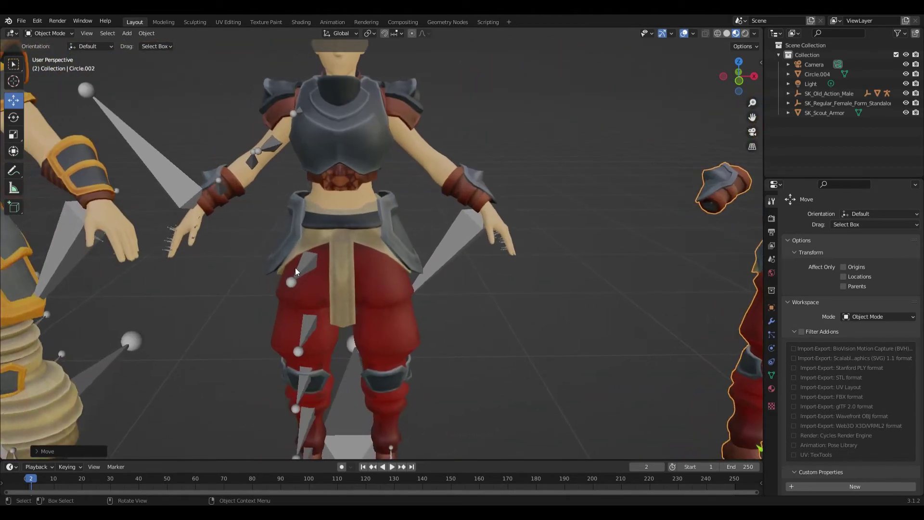
left_click(358, 286)
left_click(49, 33)
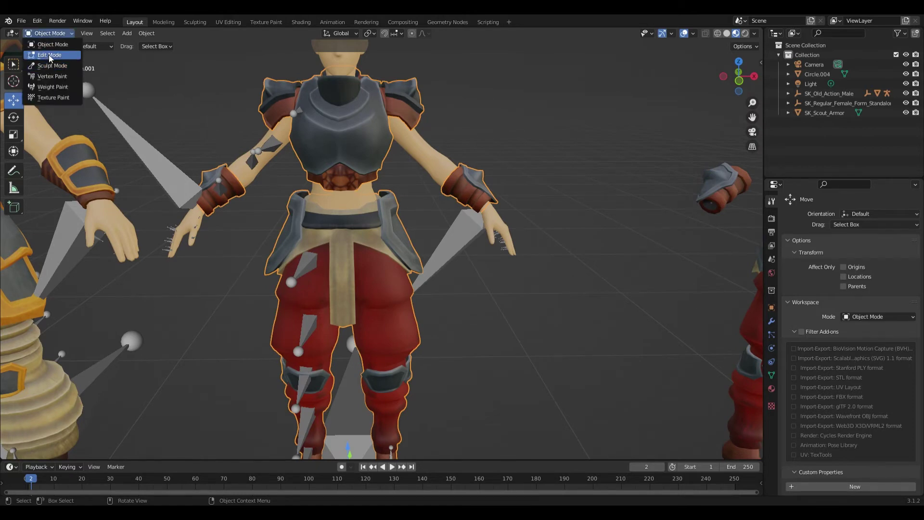
left_click(50, 55)
scroll(387, 229, "down", 5)
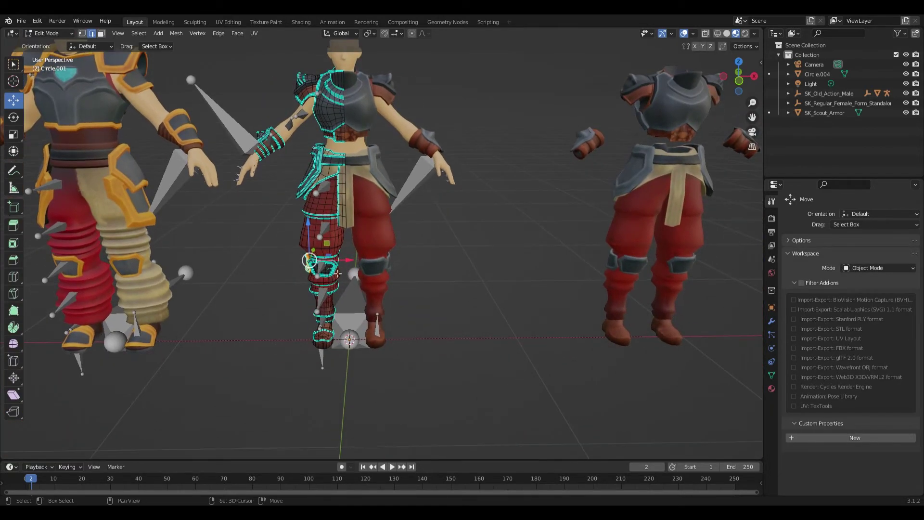
middle_click_drag(334, 279, 407, 249, "shift")
key("a")
Step: Deselect the linked geometry of the right boot, keeping the rest of the armor selected
scroll(420, 278, "up", 6)
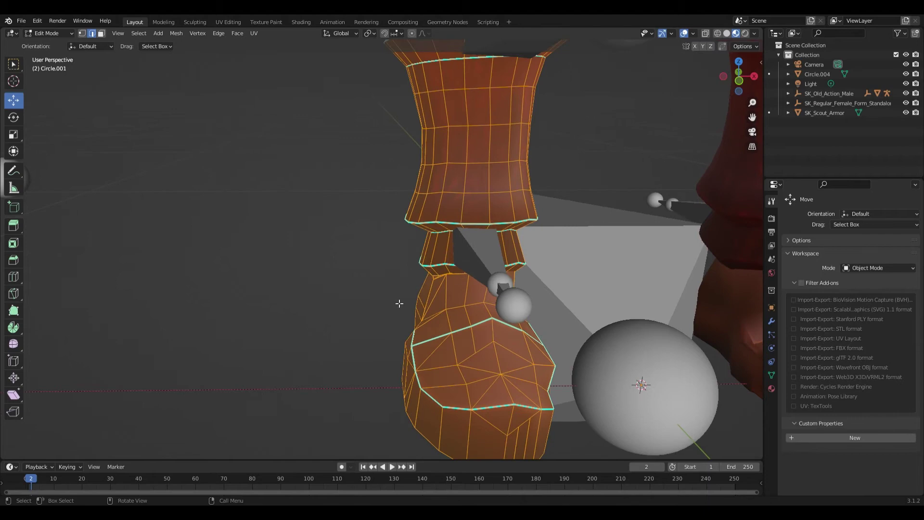
middle_click_drag(611, 368, 380, 281, "shift")
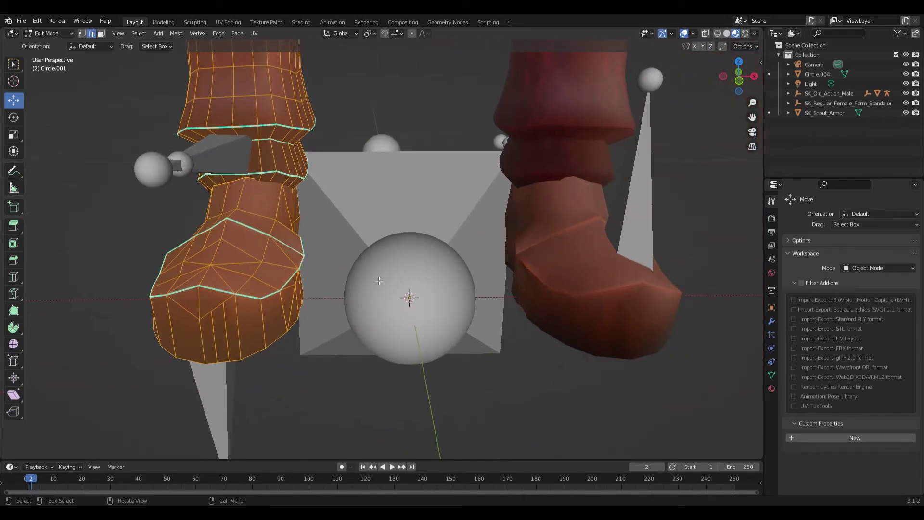
middle_click_drag(380, 281, 409, 260)
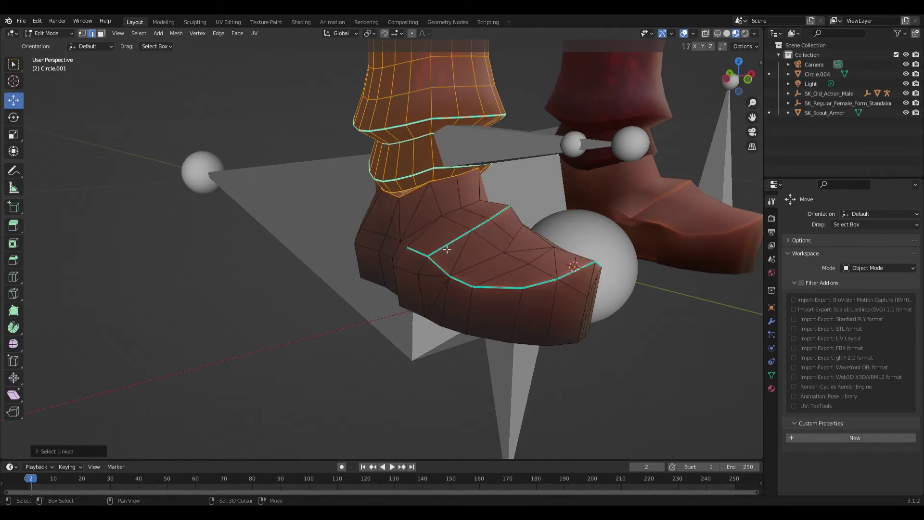
Step: Turn on X-ray and deselect the linked trouser geometry, the upper fan-shaped inner piece and the boot rim around the right ankle
scroll(436, 236, "up", 5)
middle_click_drag(436, 233, 427, 252)
middle_click_drag(398, 343, 394, 341)
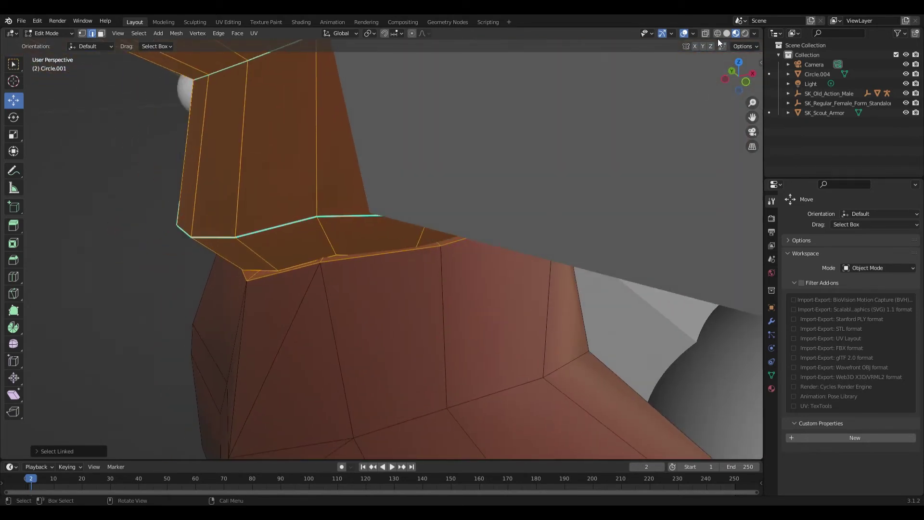
left_click(706, 35)
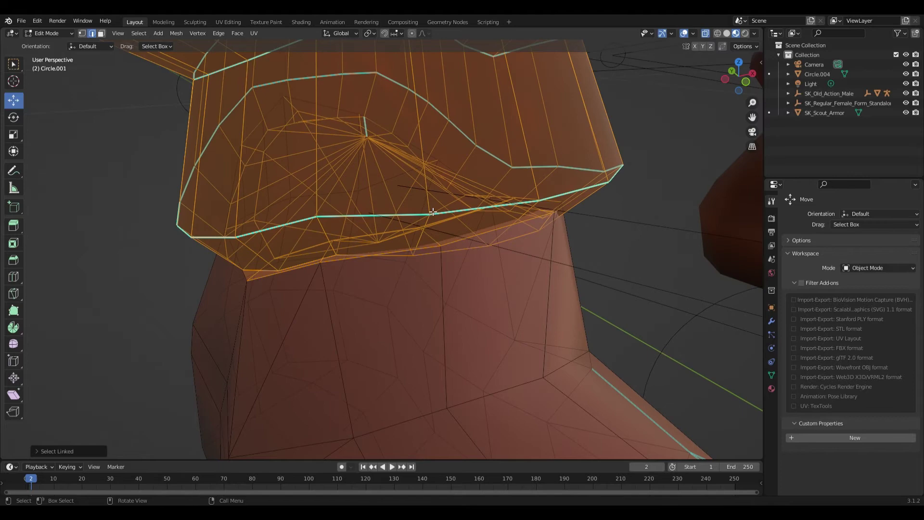
key("shift+l")
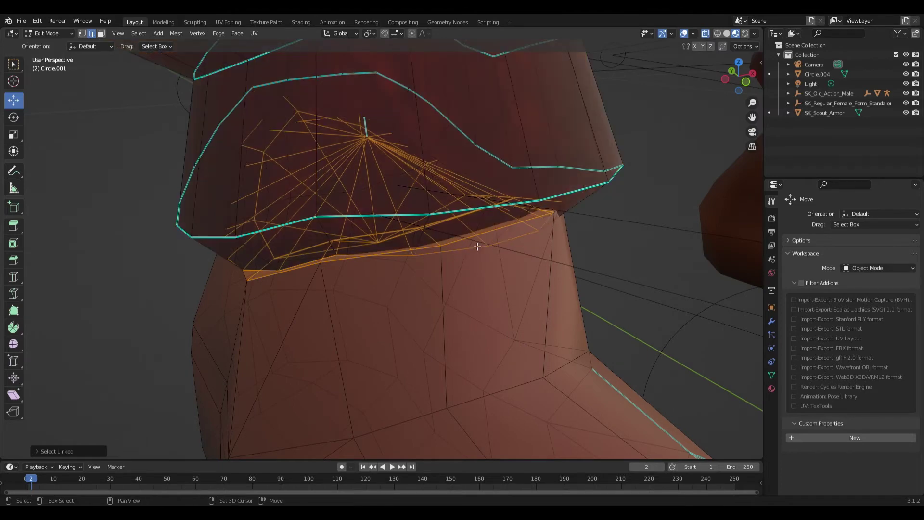
key("shift+l")
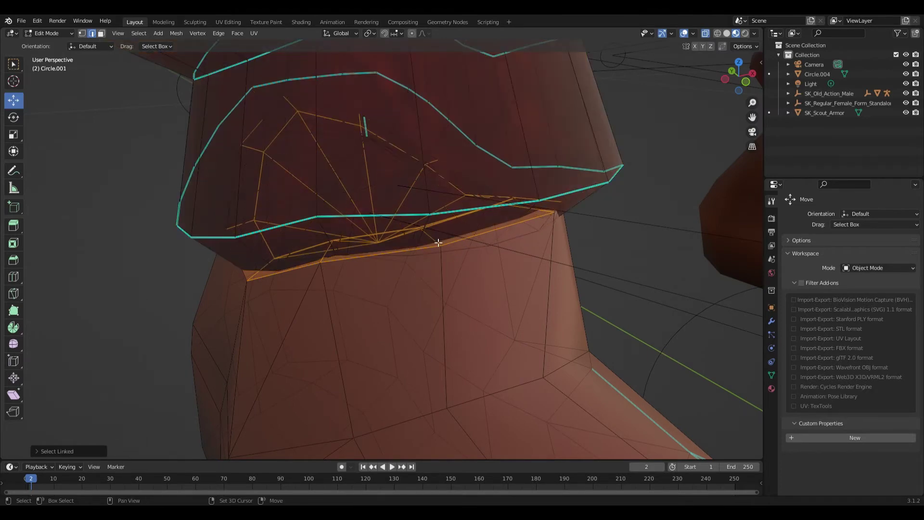
middle_click_drag(411, 245, 419, 236)
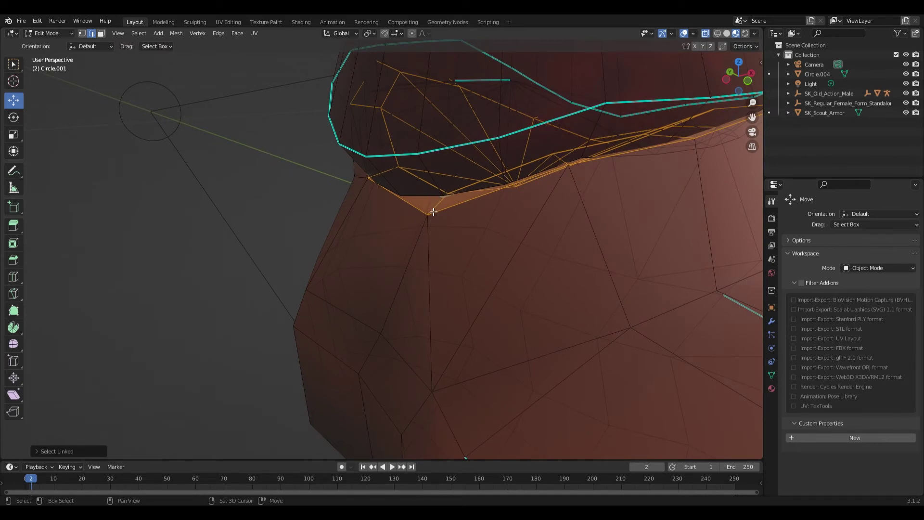
scroll(460, 198, "up", 4)
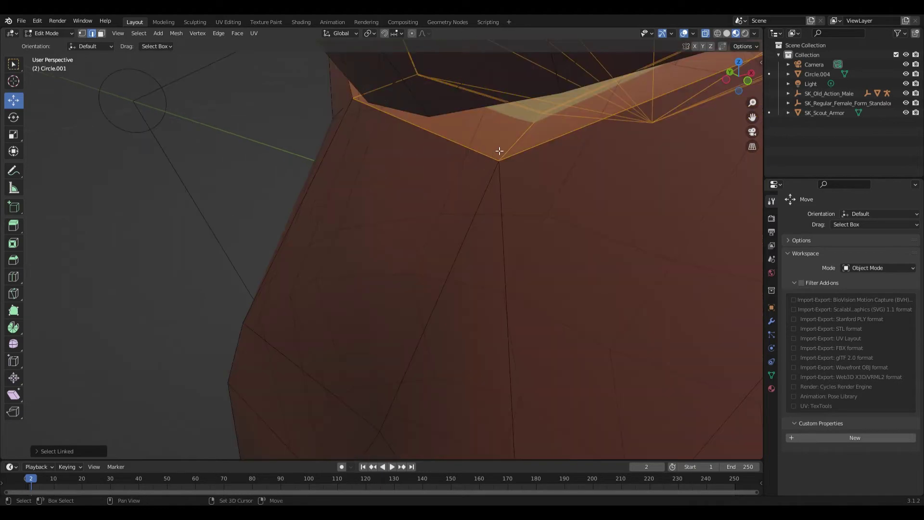
key("shift+l")
Step: Examine the still-selected hidden geometry inside the right ankle from close up and from several angles
middle_click_drag(502, 147, 452, 220)
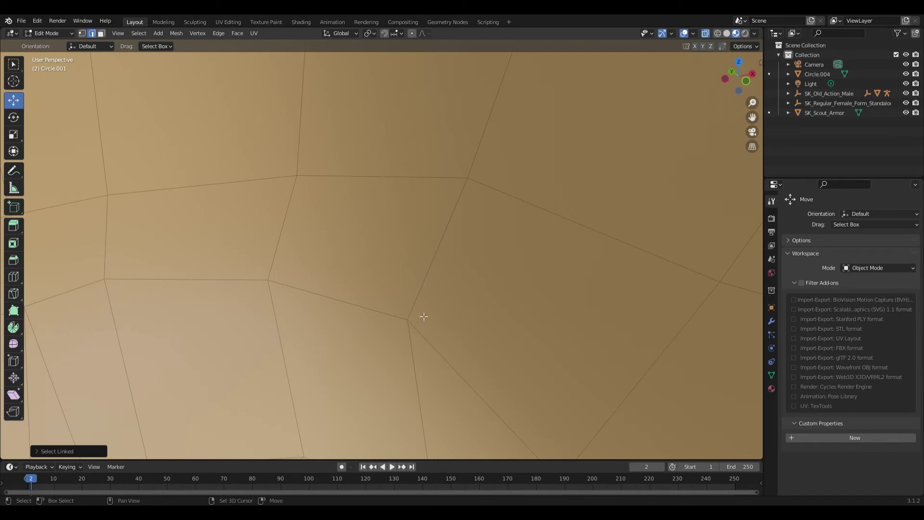
middle_click_drag(308, 362, 349, 192, "shift")
scroll(416, 201, "down", 3)
scroll(429, 252, "up", 3)
scroll(305, 88, "down", 3)
scroll(400, 229, "up", 4)
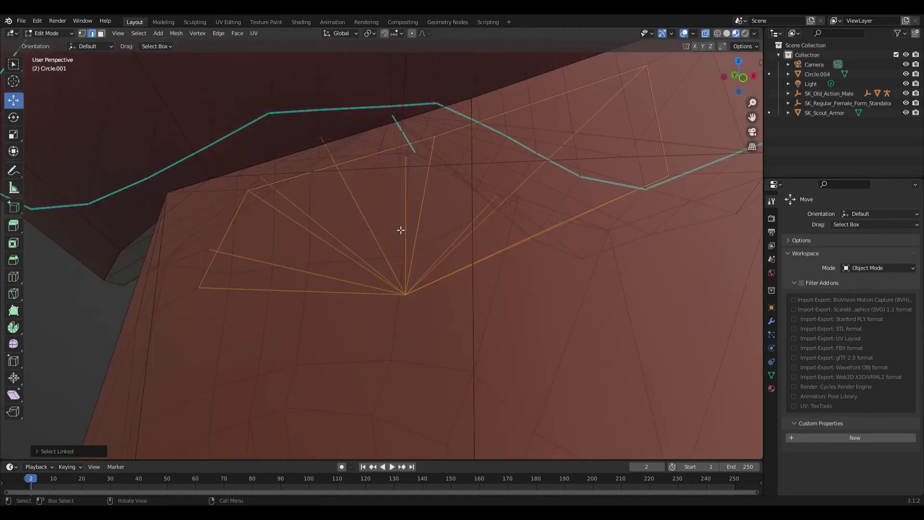
middle_click_drag(400, 229, 403, 221)
middle_click_drag(293, 123, 380, 208, "shift")
scroll(292, 121, "down", 3)
scroll(336, 160, "up", 2)
scroll(335, 160, "down", 2)
scroll(335, 160, "down", 2)
scroll(398, 197, "up", 3)
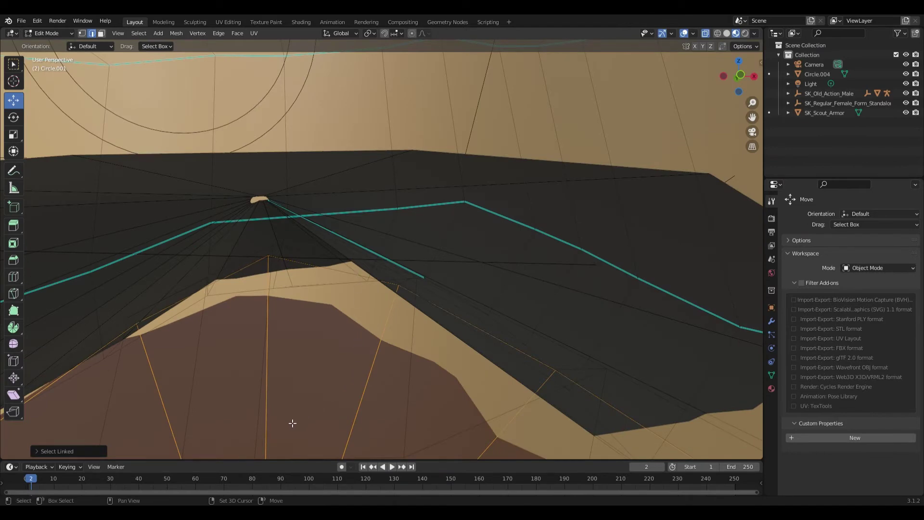
scroll(294, 421, "down", 6)
middle_click_drag(311, 392, 327, 248)
Step: Delete the vertices of all selected armor geometry, leaving out the deselected trousers and boots
scroll(327, 248, "down", 8)
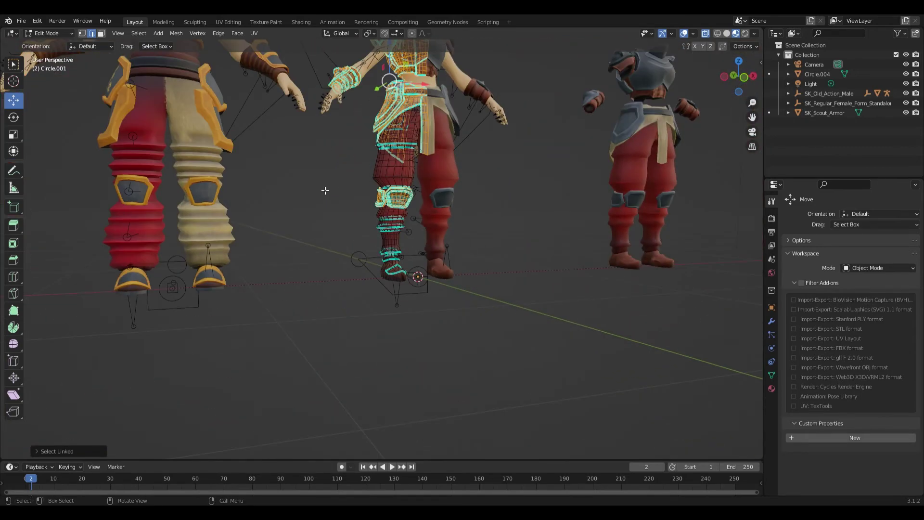
key("x")
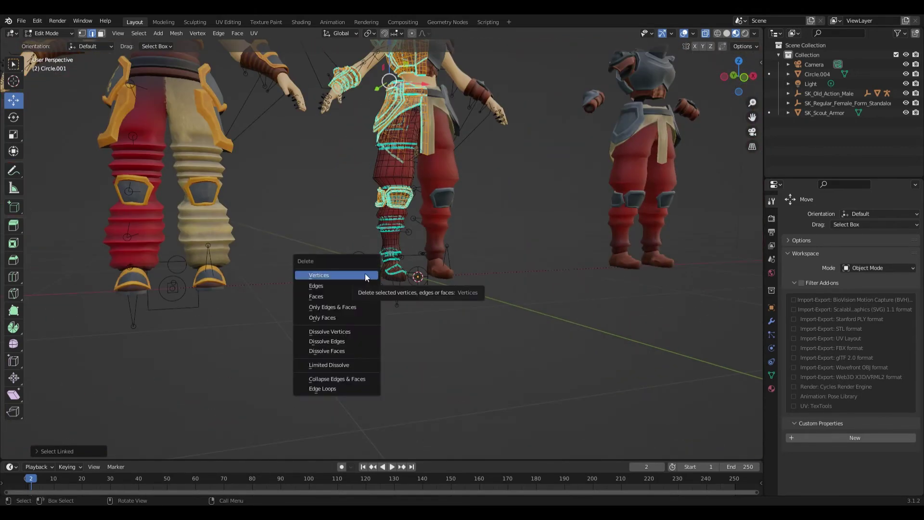
left_click(345, 281)
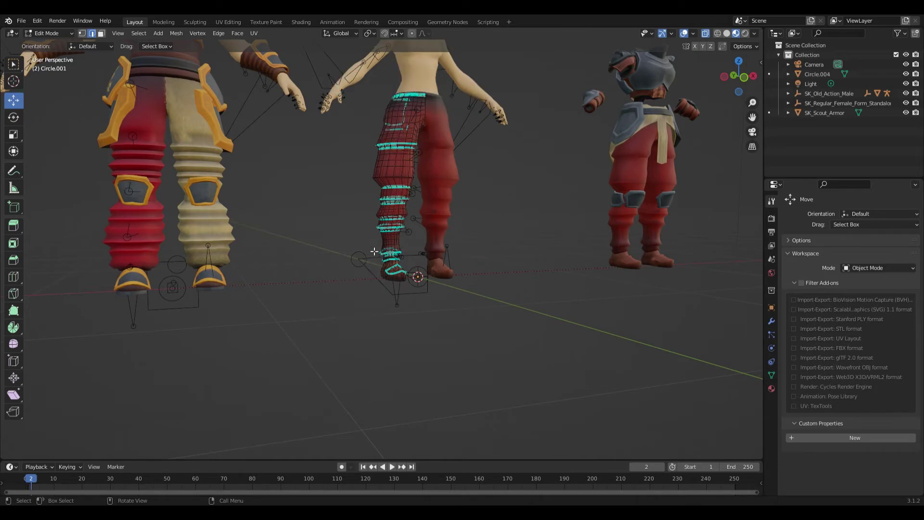
Step: Switch to face selection with X-ray off, select the linked trouser geometry and delete its vertices
scroll(365, 229, "down", 3)
scroll(364, 261, "up", 6)
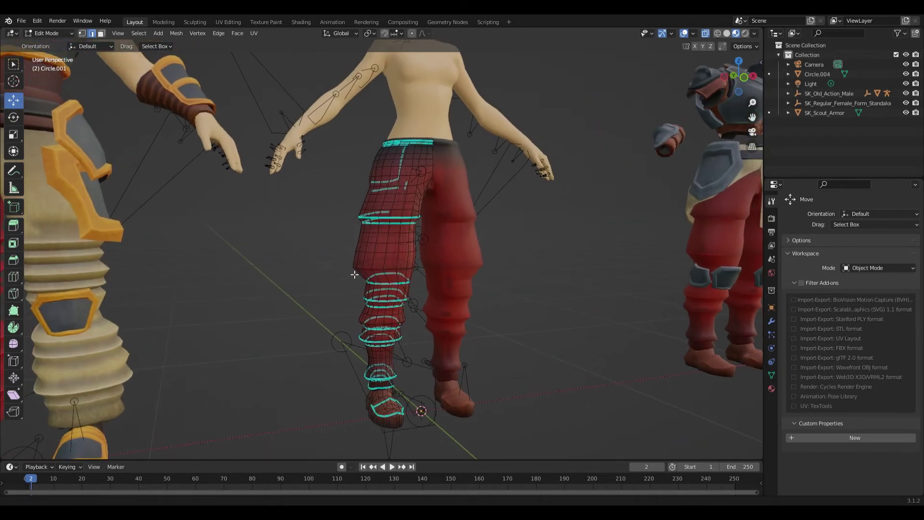
left_click(384, 261)
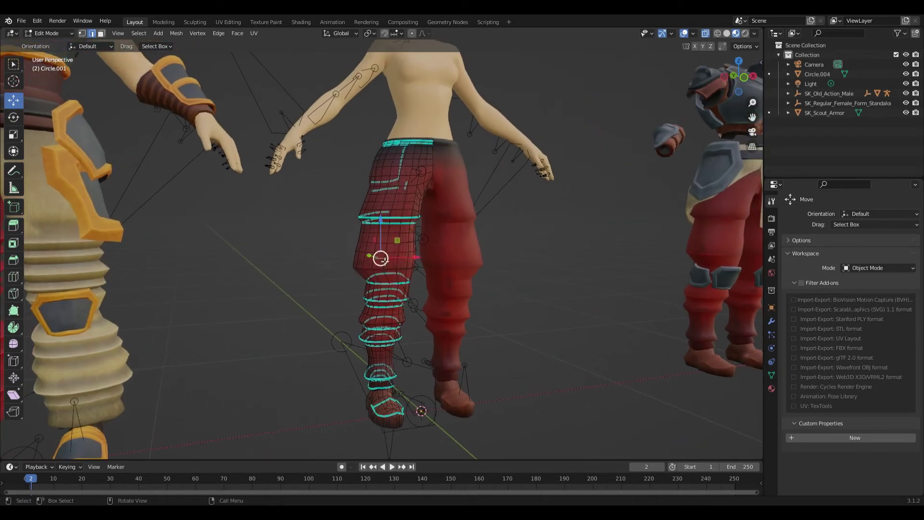
left_click(101, 33)
scroll(336, 273, "up", 1)
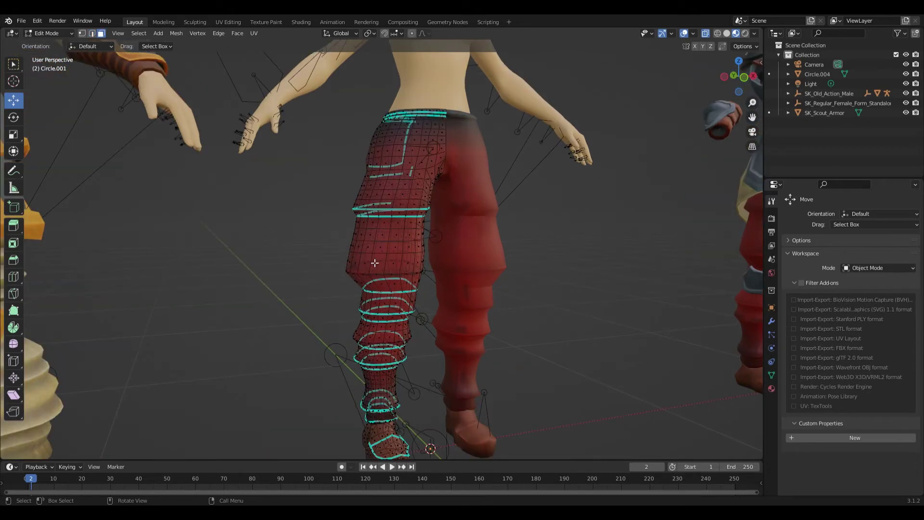
left_click(709, 35)
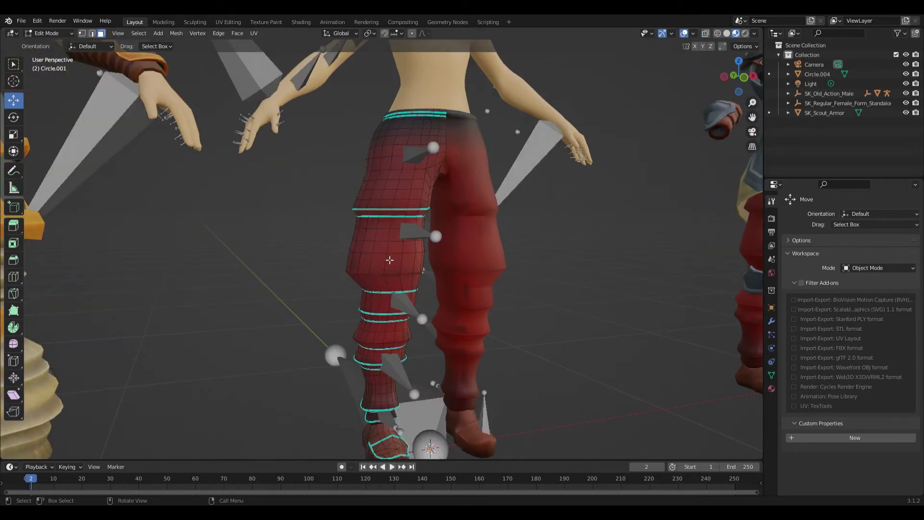
scroll(390, 260, "up", 2)
key("ctrl+l")
key("x")
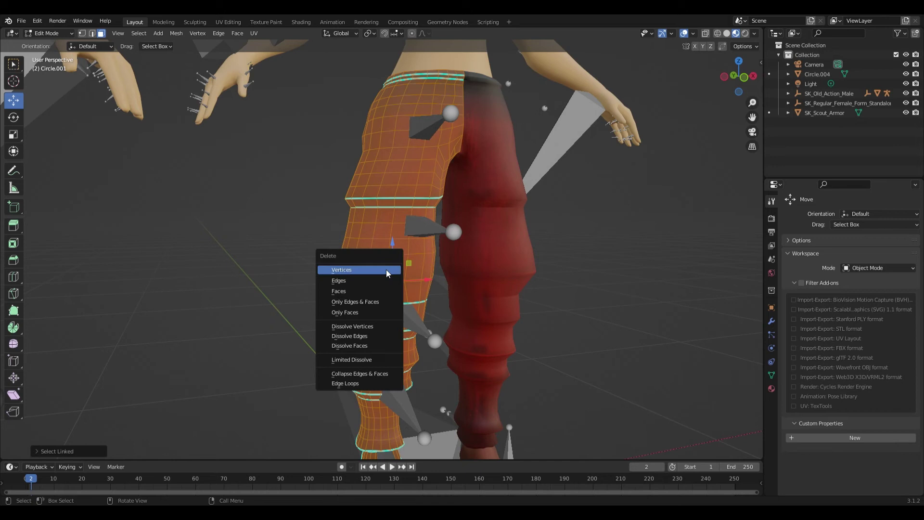
left_click(386, 269)
Step: Select the linked grey lining inside the right boot's opening and delete its vertices
middle_click_drag(341, 416, 448, 303, "shift")
scroll(366, 243, "up", 4)
scroll(435, 310, "up", 3)
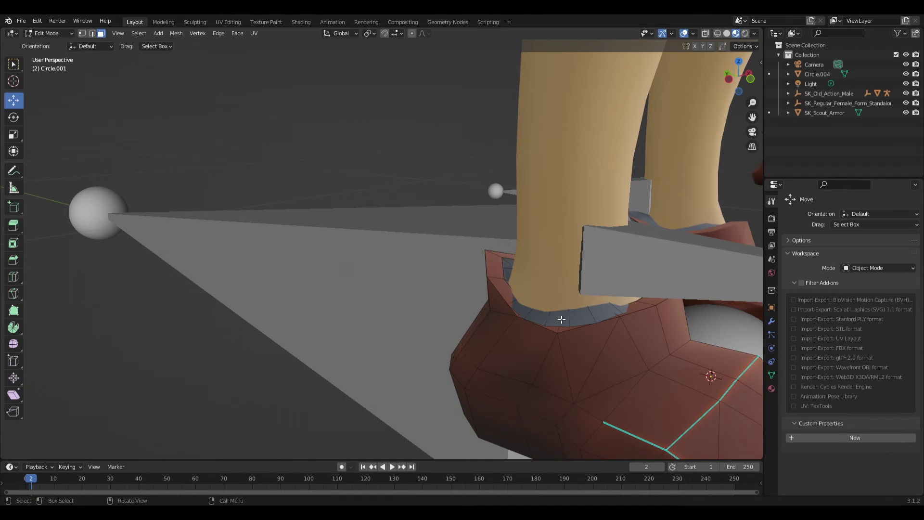
key("l")
key("x")
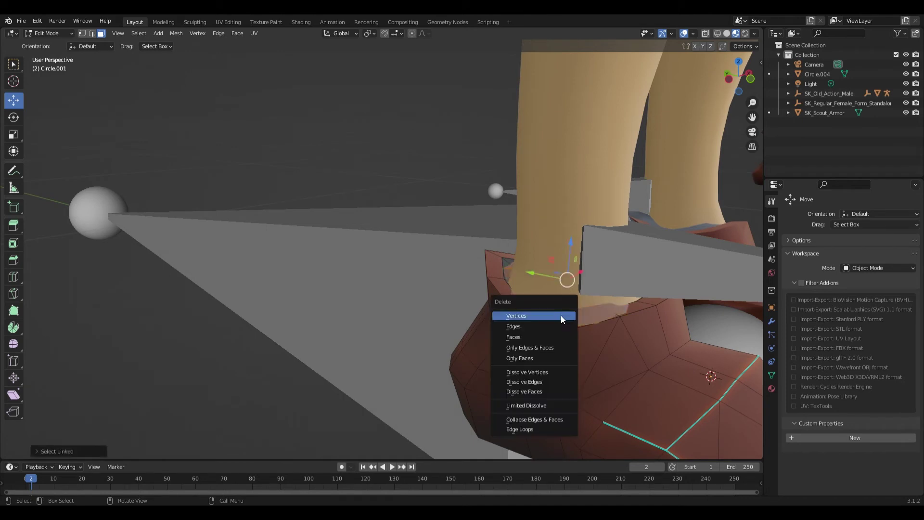
left_click(562, 316)
Step: Check the remaining boots from the front and return to Object Mode
middle_click_drag(470, 330, 390, 302, "shift")
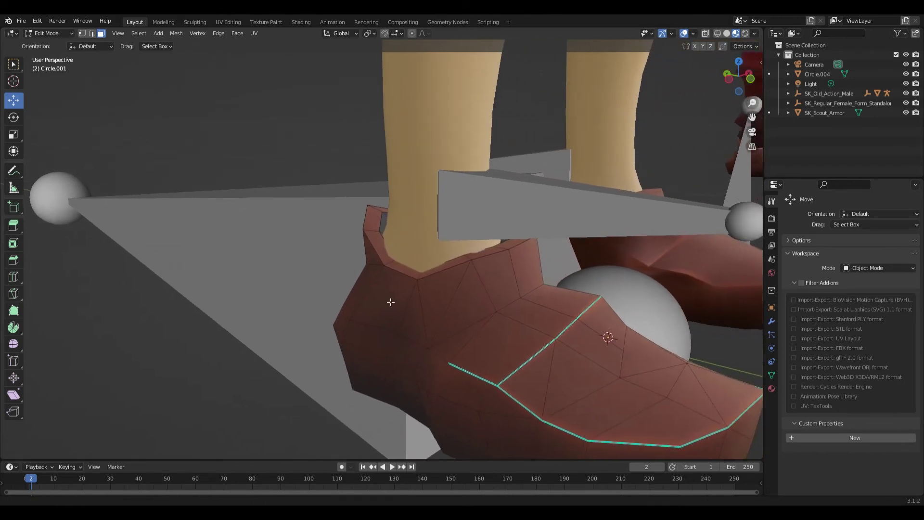
scroll(391, 302, "down", 2)
middle_click_drag(456, 308, 360, 319)
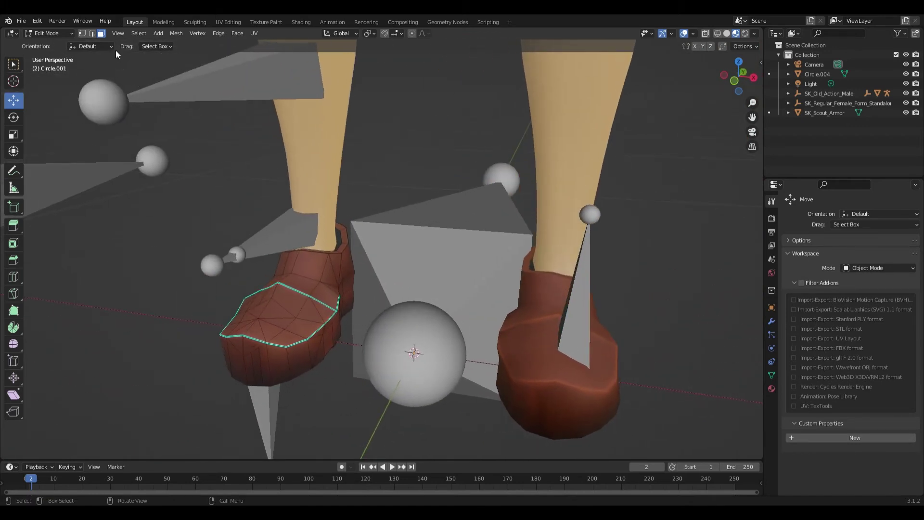
scroll(319, 284, "down", 2)
middle_click_drag(306, 305, 333, 263)
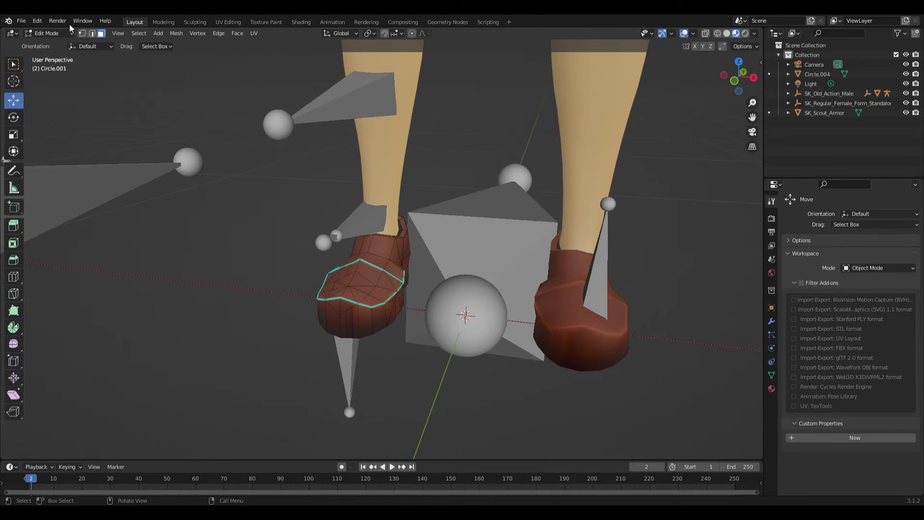
left_click(48, 33)
left_click(48, 43)
Step: Select the female armature together with the boots as the active object and enter Weight Paint mode
scroll(250, 176, "down", 4)
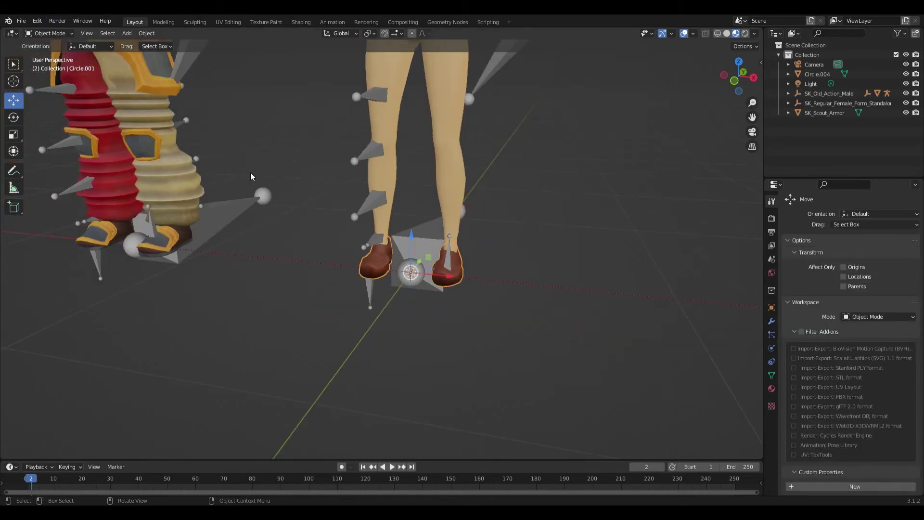
middle_click_drag(250, 177, 360, 207)
scroll(370, 231, "up", 2)
scroll(216, 196, "down", 3)
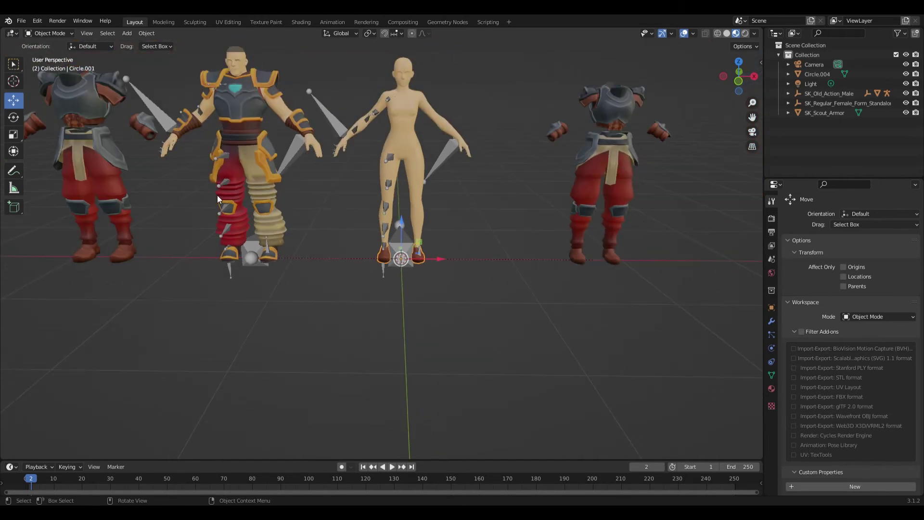
middle_click_drag(216, 196, 249, 223, "shift")
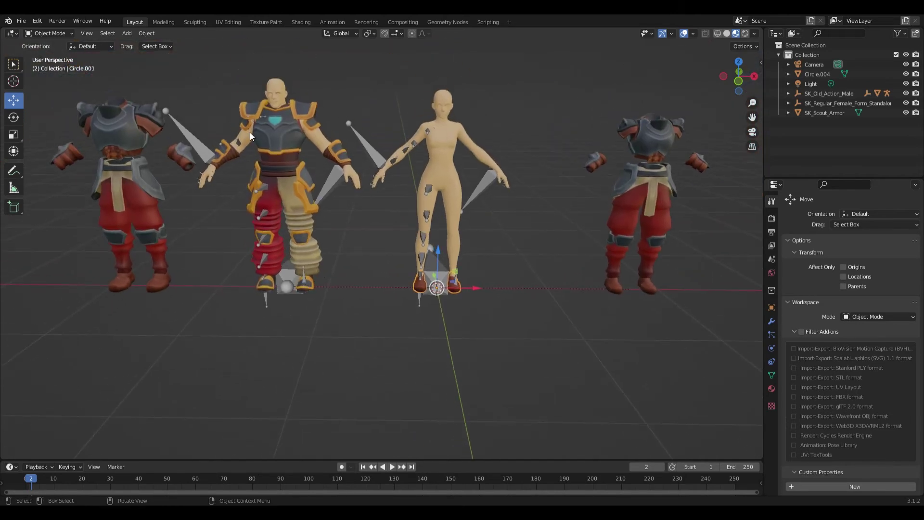
middle_click_drag(434, 228, 379, 236, "shift")
scroll(378, 236, "up", 5)
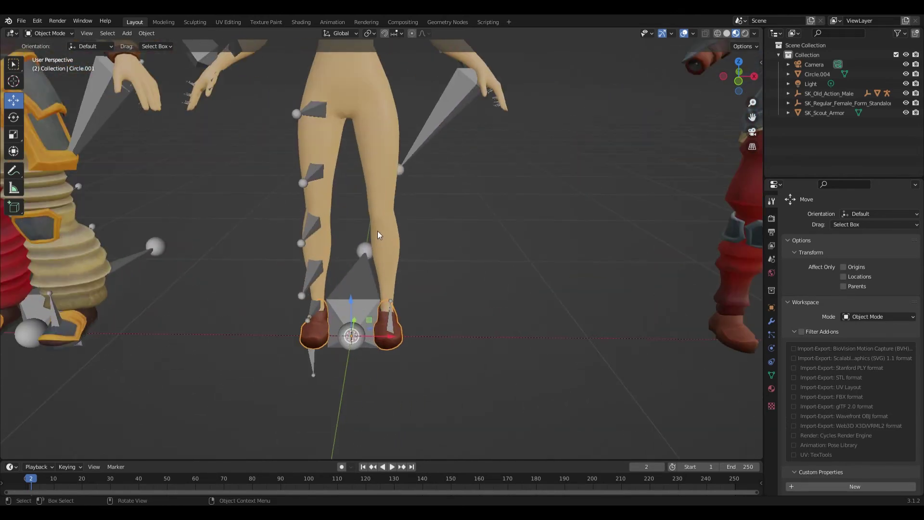
middle_click_drag(335, 296, 360, 283)
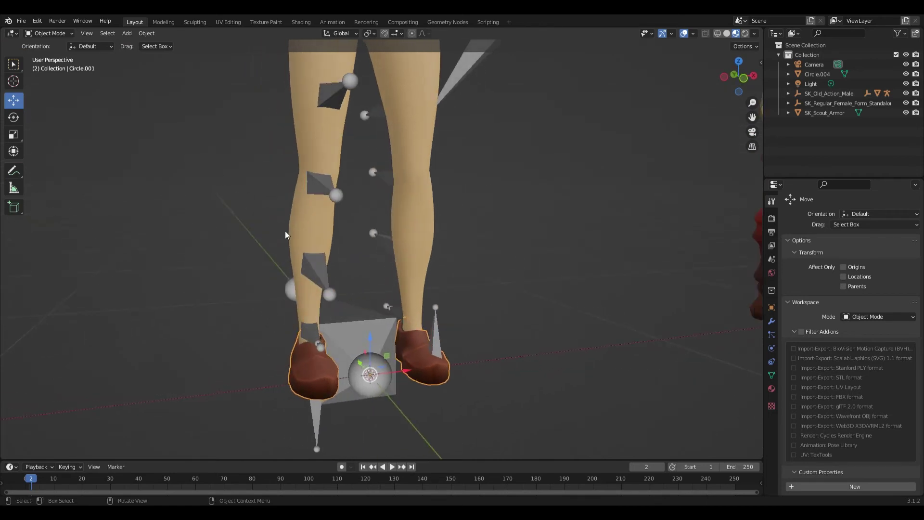
left_click(314, 274)
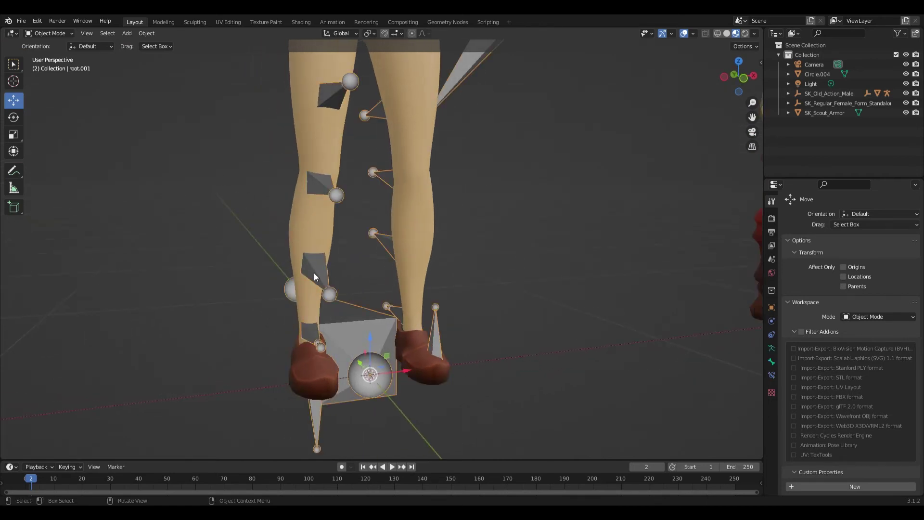
left_click(308, 368, "shift")
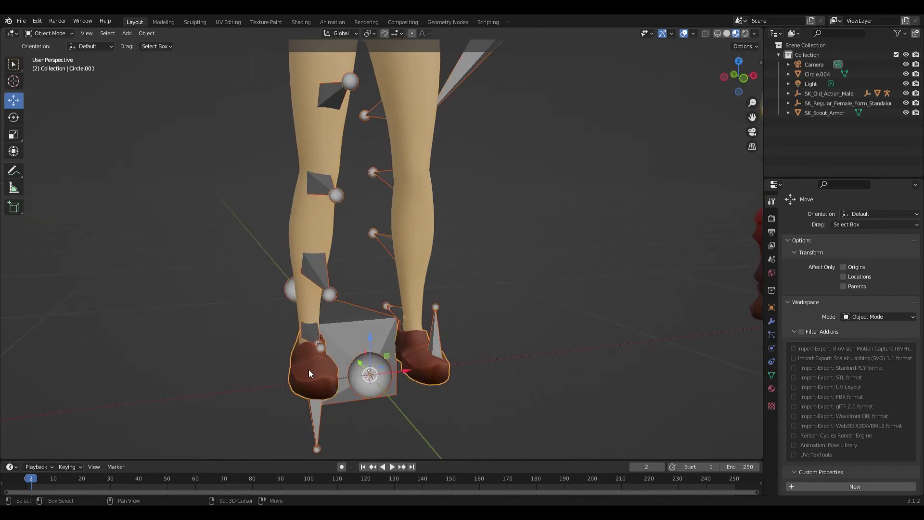
left_click(55, 33)
left_click(56, 90)
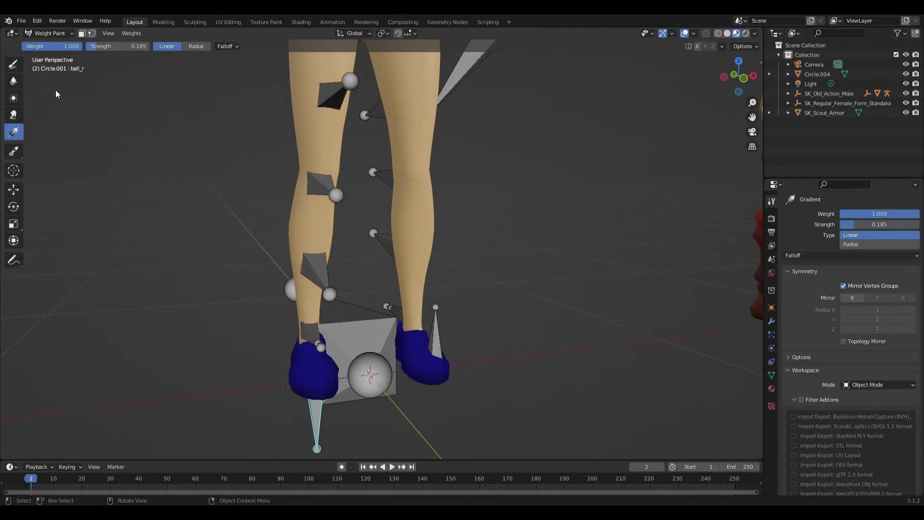
Step: Check the boots' weights for the ball_r and foot_r bones, and return to Object Mode
middle_click_drag(231, 249, 301, 243)
scroll(253, 250, "up", 4)
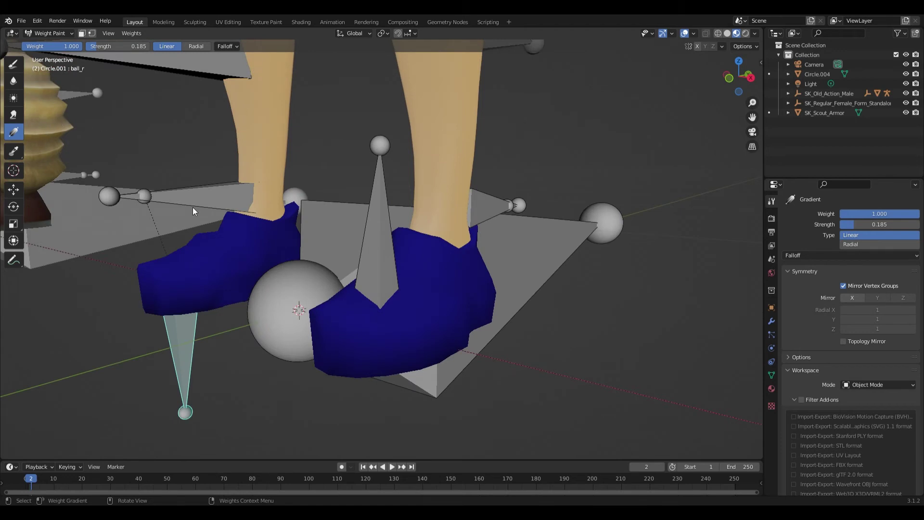
left_click(147, 195)
scroll(235, 172, "down", 3)
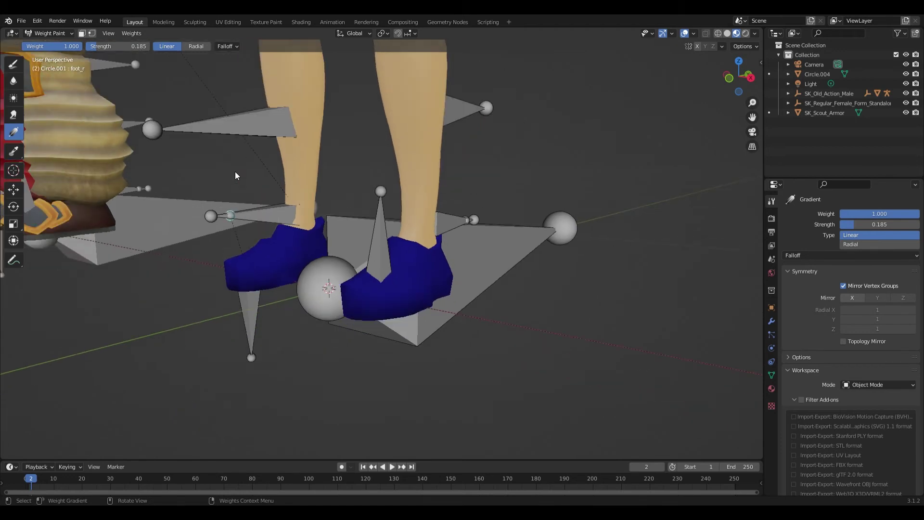
middle_click_drag(235, 171, 301, 212, "shift")
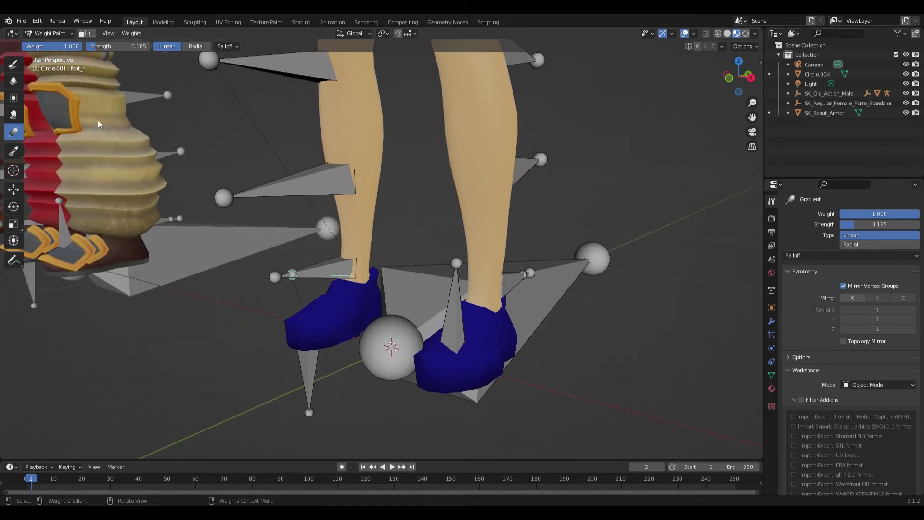
left_click(48, 33)
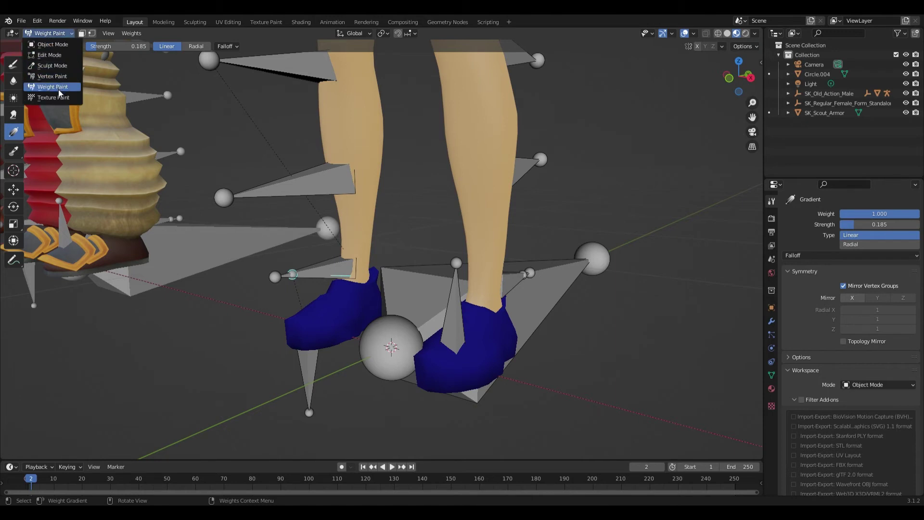
left_click(52, 45)
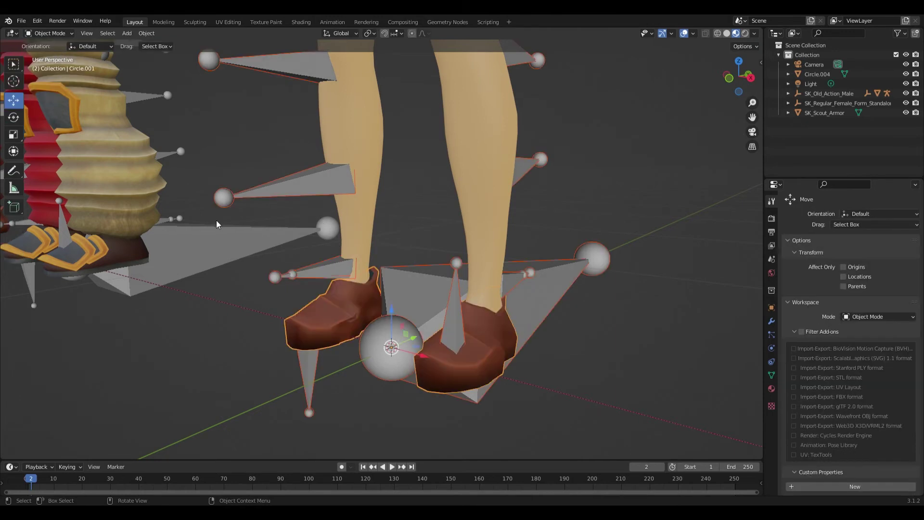
Step: Switch the female armature to Pose Mode and test-rotate the calf_r bone to check the boot's deformation
left_click(273, 278)
left_click(48, 33)
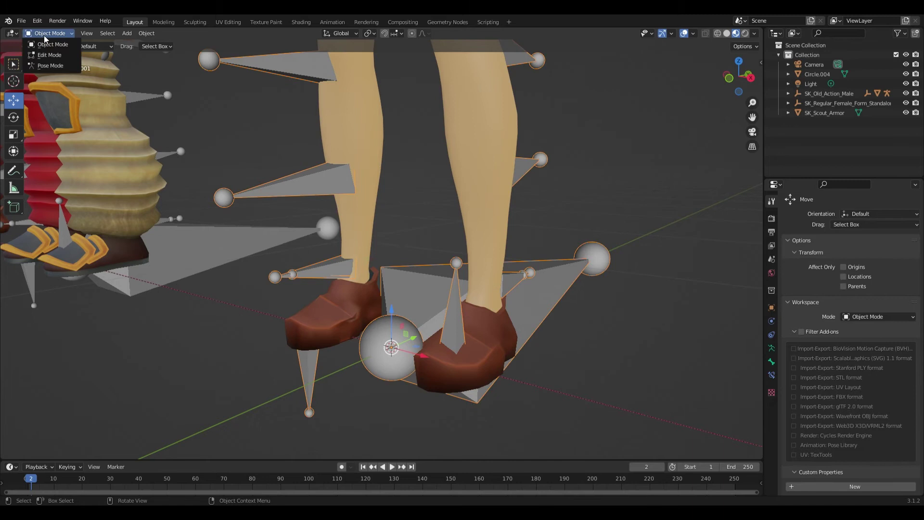
left_click(52, 66)
middle_click_drag(253, 176, 276, 183)
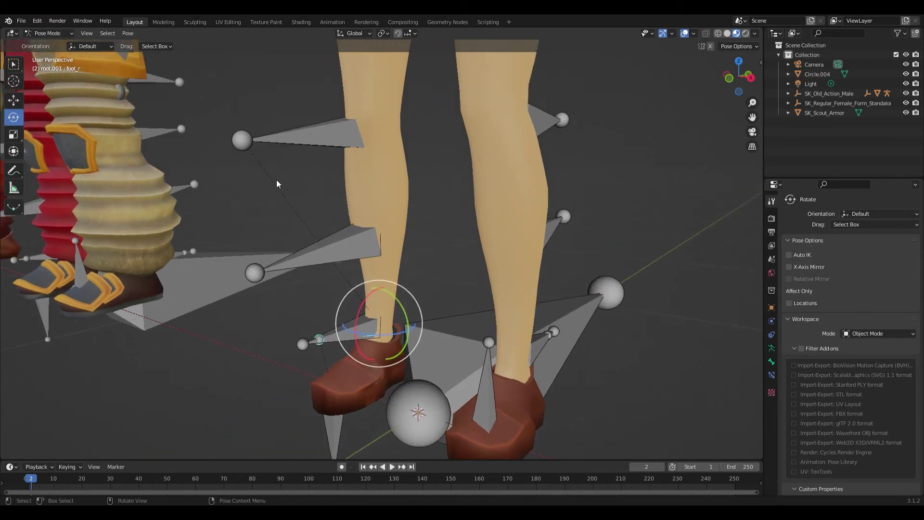
left_click(284, 137)
middle_click_drag(284, 137, 255, 120)
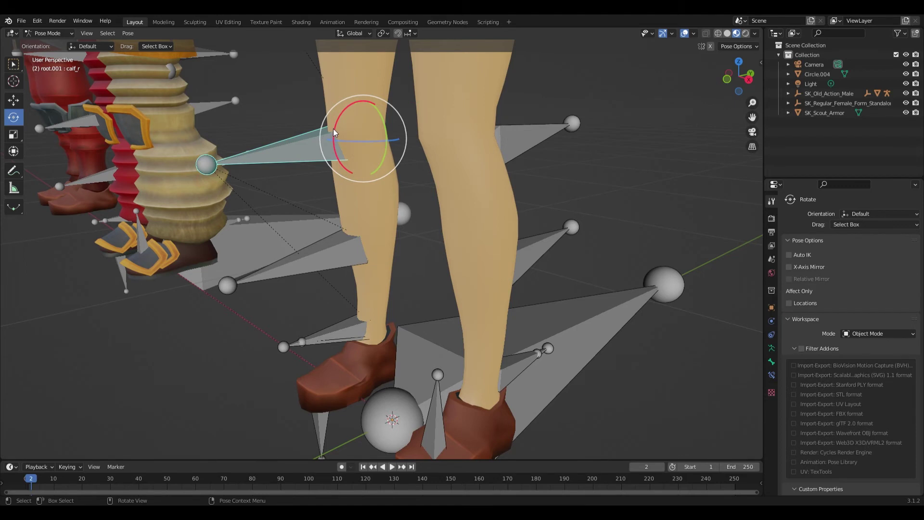
mouse_move(336, 134)
left_mouse_down()
mouse_move(334, 149)
mouse_move(332, 124)
mouse_move(334, 147)
left_mouse_up()
Step: Test-rotate the ik_foot_r and foot_r bones to check whether the right boot follows
left_click(308, 338)
middle_click_drag(309, 338, 426, 284)
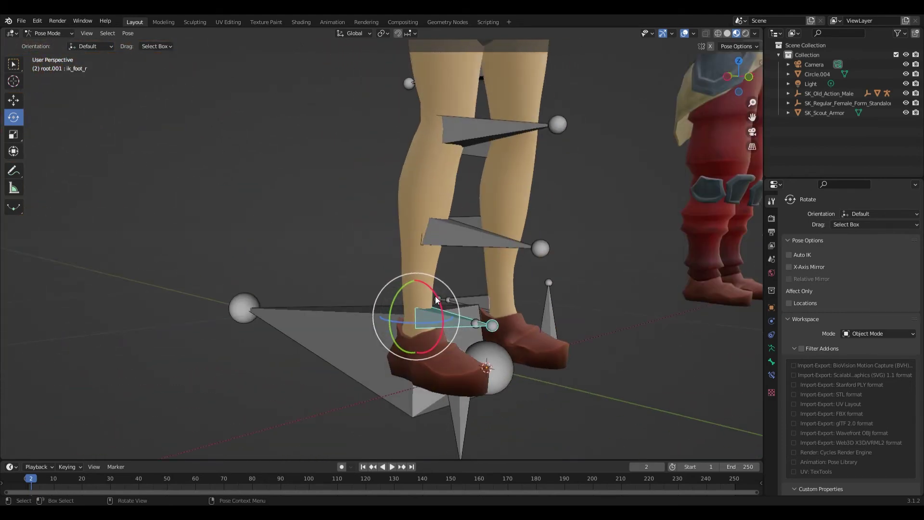
mouse_move(438, 299)
left_mouse_down()
mouse_move(430, 370)
mouse_move(439, 332)
mouse_move(431, 310)
left_mouse_up()
middle_click_drag(430, 309, 435, 325)
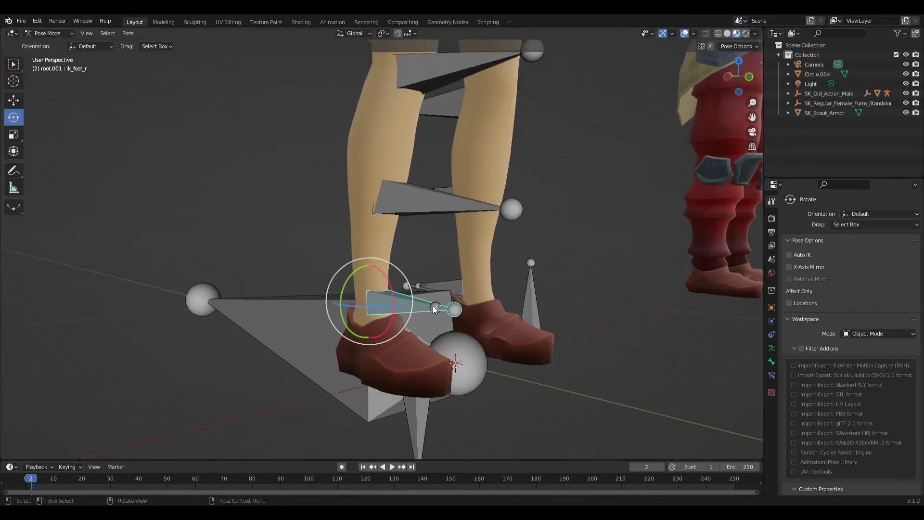
left_click(433, 306)
left_click_drag(385, 277, 414, 297)
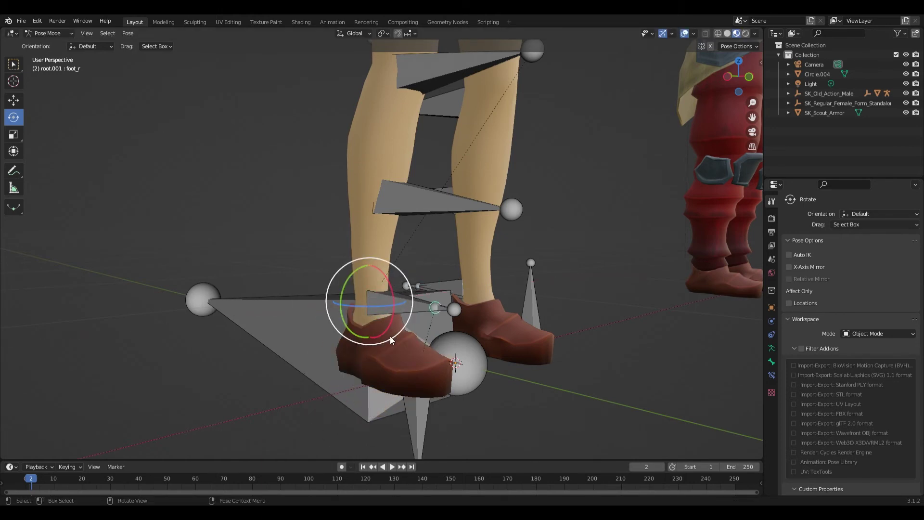
Step: Return to Object Mode, select the female armature with the boots as the active object, and enter Weight Paint mode
left_click(51, 32)
left_click(56, 43)
left_click(388, 360)
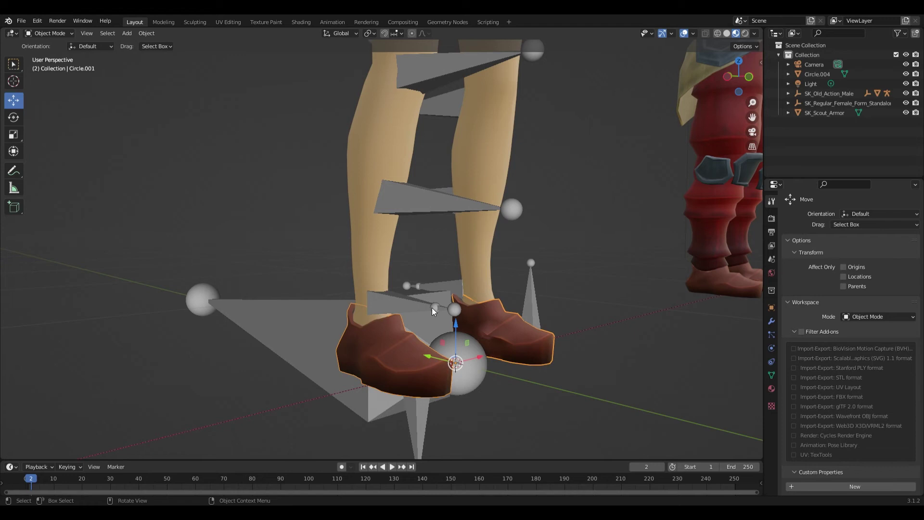
left_click(431, 308)
left_click(392, 348, "shift")
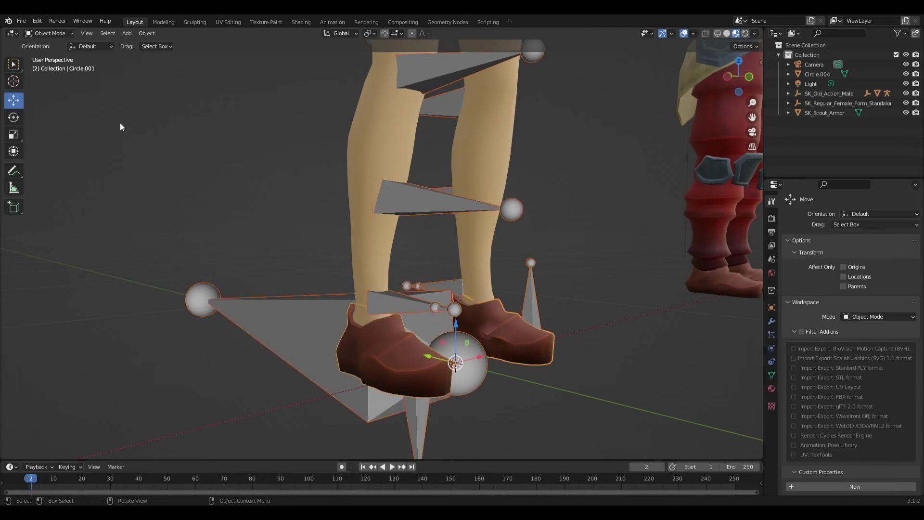
left_click(54, 33)
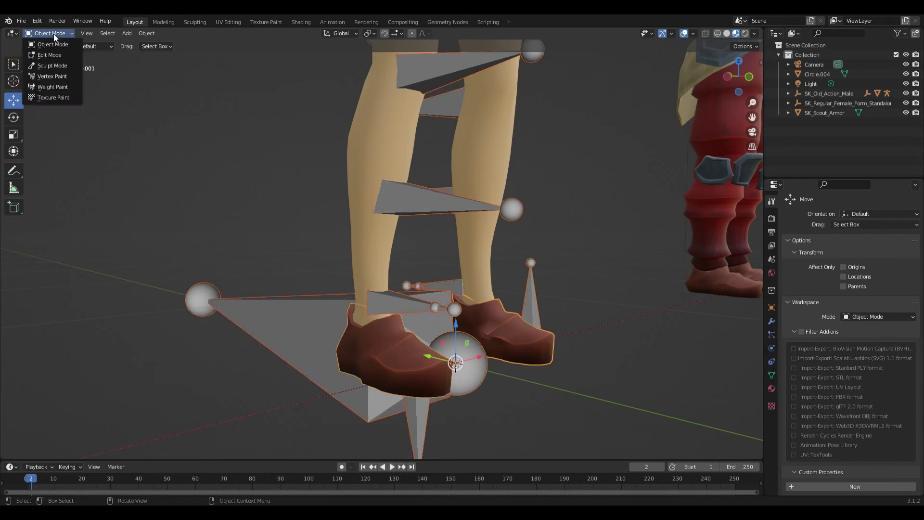
left_click(53, 86)
Step: Make foot_r the active bone for weight painting and switch the Draw brush to Add
mouse_move(131, 146)
middle_mouse_down()
mouse_move(311, 263)
mouse_move(418, 316)
middle_mouse_up()
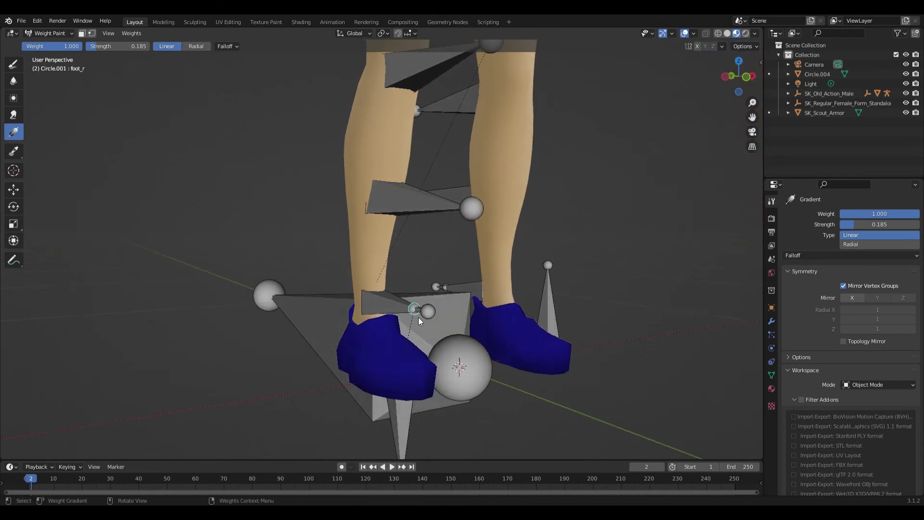
left_click(417, 313)
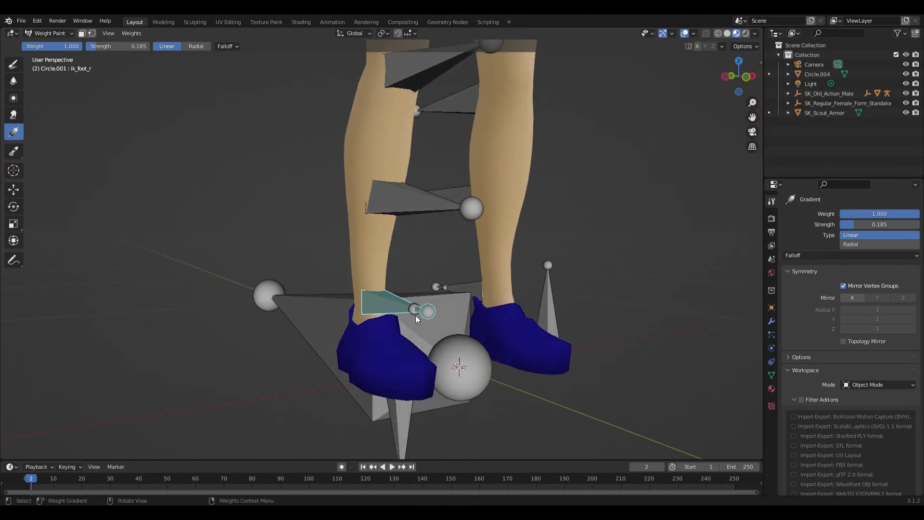
left_click(413, 309)
middle_click_drag(417, 314, 391, 320)
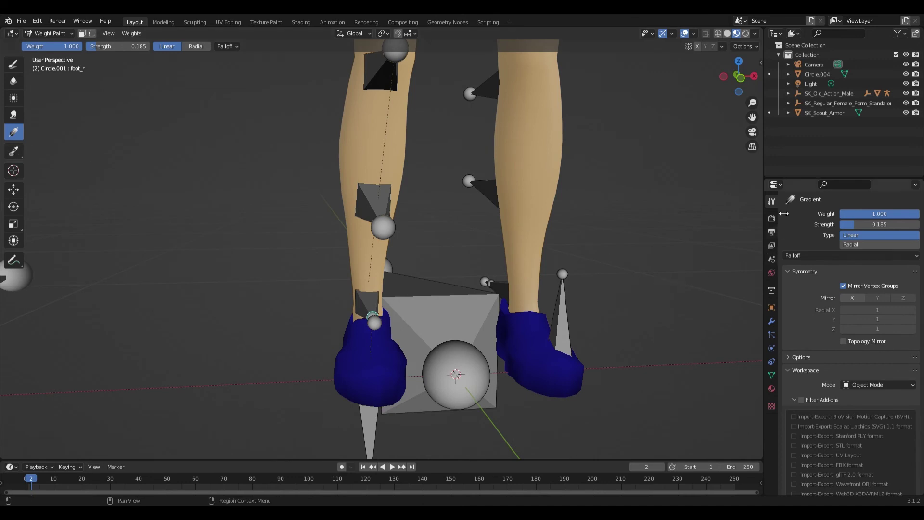
left_click(14, 63)
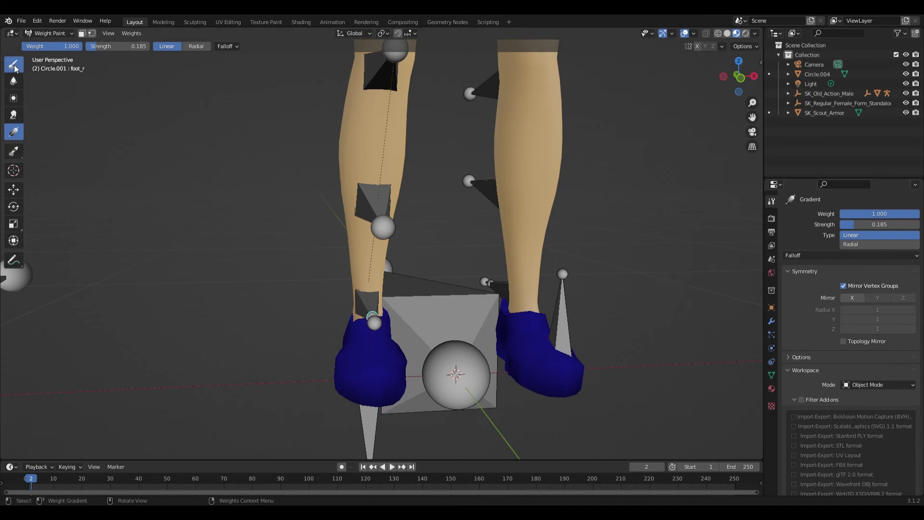
left_click(823, 353)
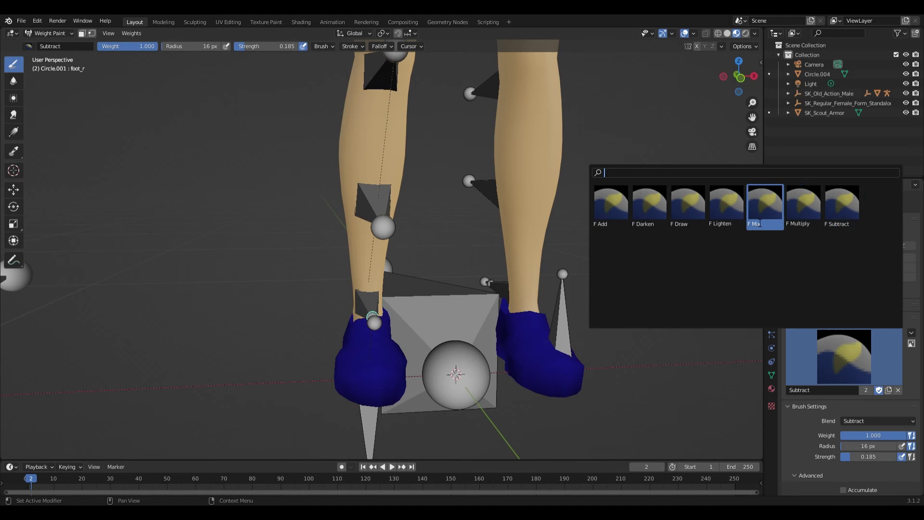
left_click(609, 205)
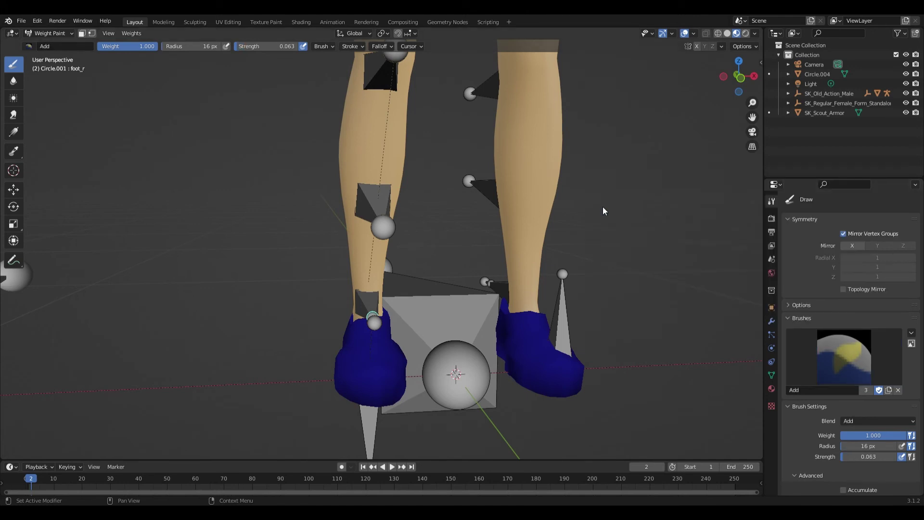
Step: Apply a short linear weight gradient beside the right boot at strength 0.063 for the foot_r bone
left_click(14, 131)
middle_click_drag(364, 265, 288, 232, "shift")
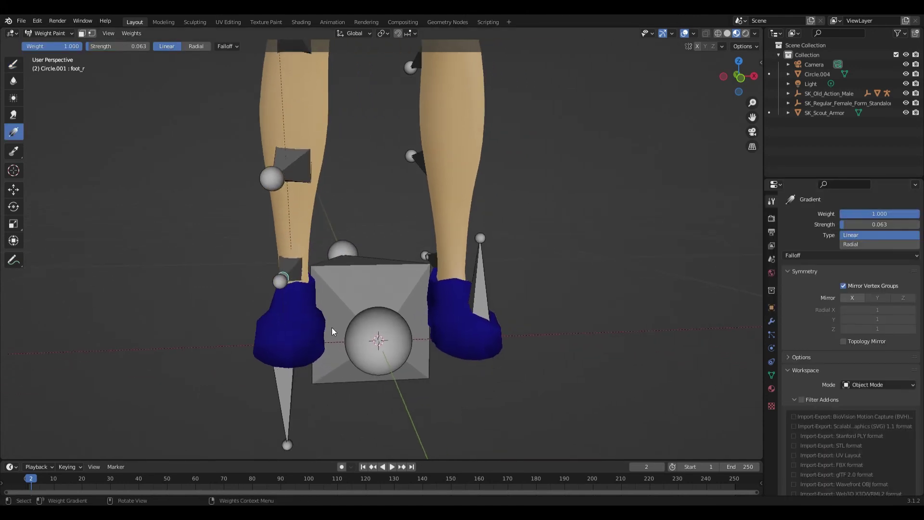
left_click_drag(332, 326, 358, 323)
Step: Set the Add brush strength to 1.000 and reapply a short linear gradient beside the right boot for foot_r
left_click(14, 64)
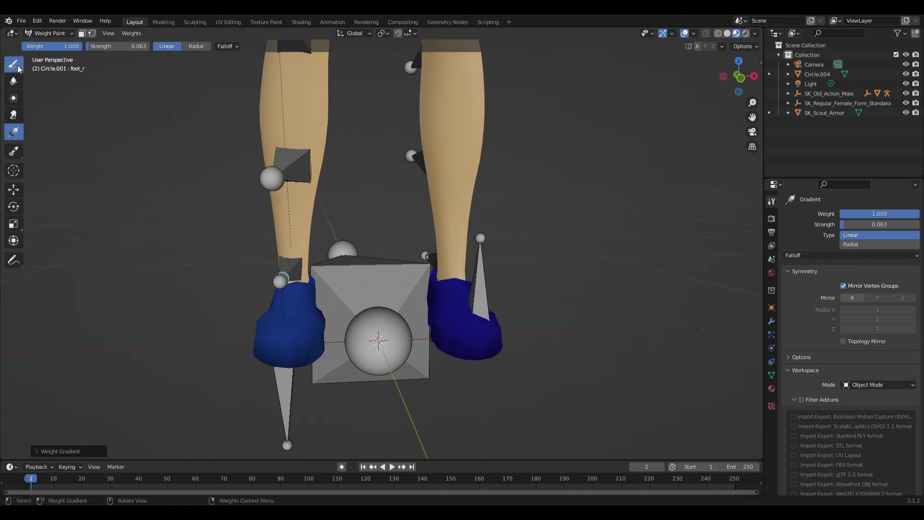
left_click_drag(853, 456, 897, 456)
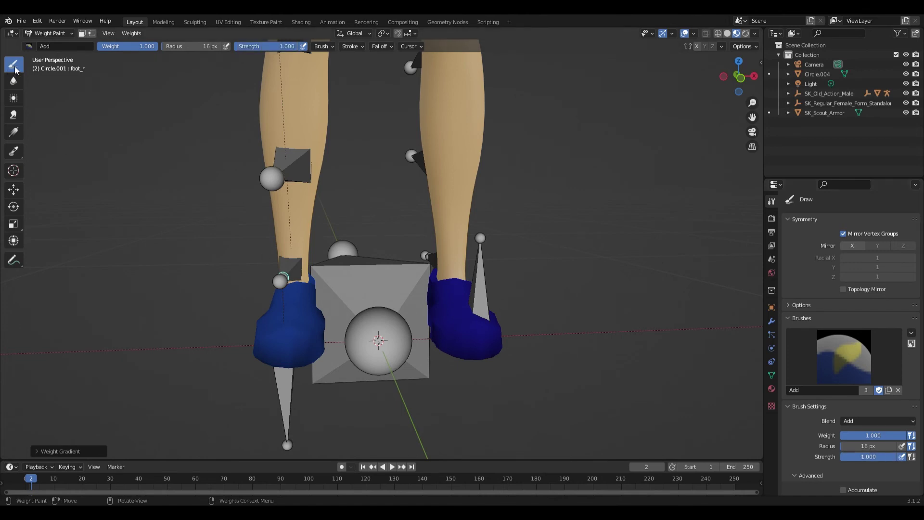
left_click(13, 132)
left_click_drag(335, 312, 343, 313)
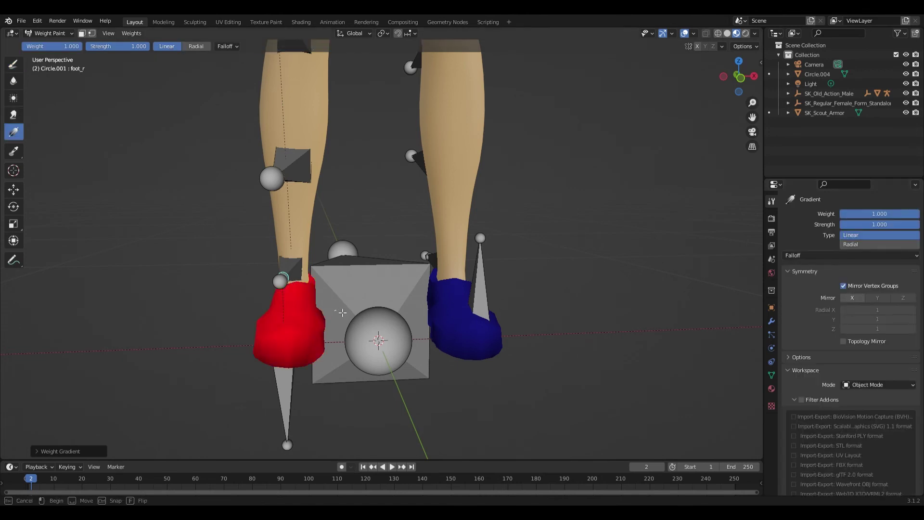
middle_click_drag(303, 301, 136, 234)
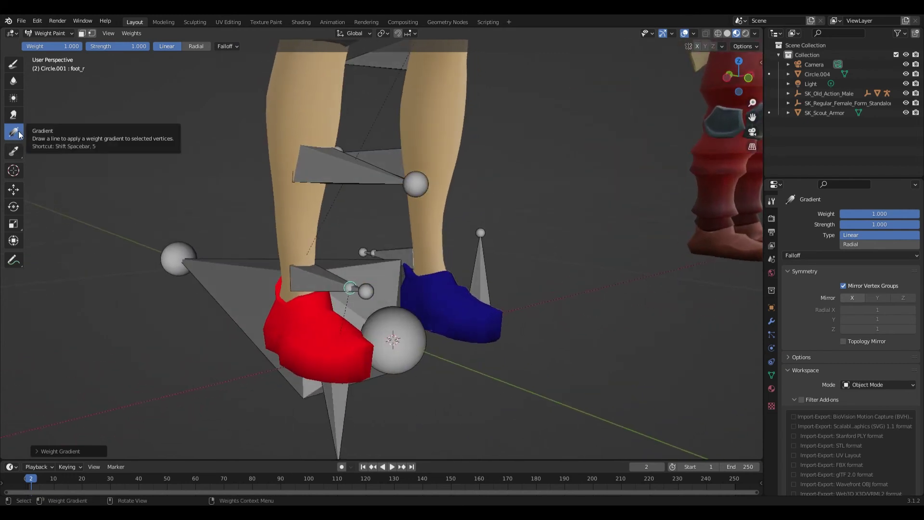
Step: Check the right boot's new weights, return to Object Mode, and switch only the female armature to Pose Mode
scroll(399, 239, "down", 5)
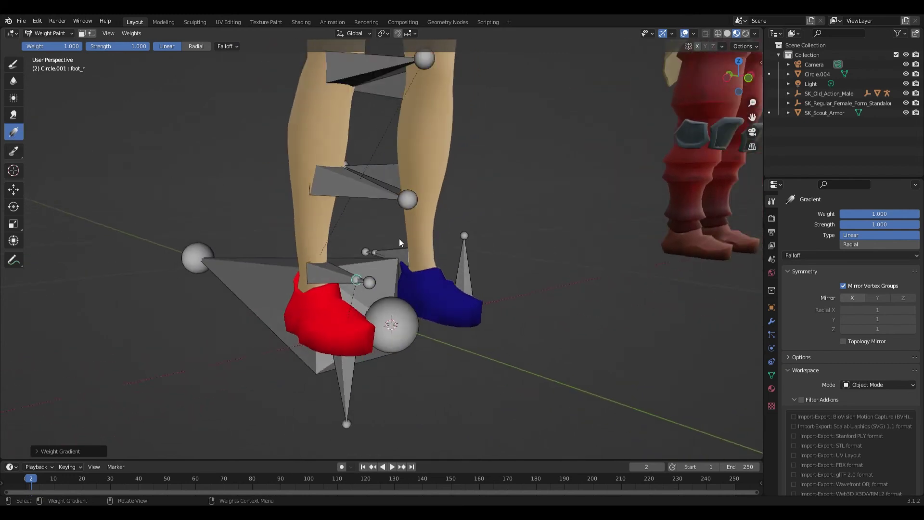
middle_click_drag(389, 197, 328, 215)
scroll(351, 236, "up", 5)
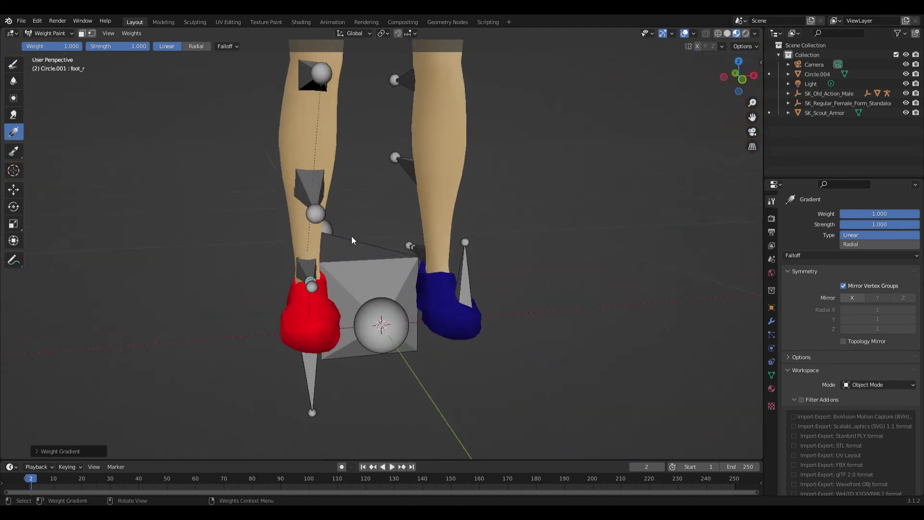
middle_click_drag(319, 331, 254, 267)
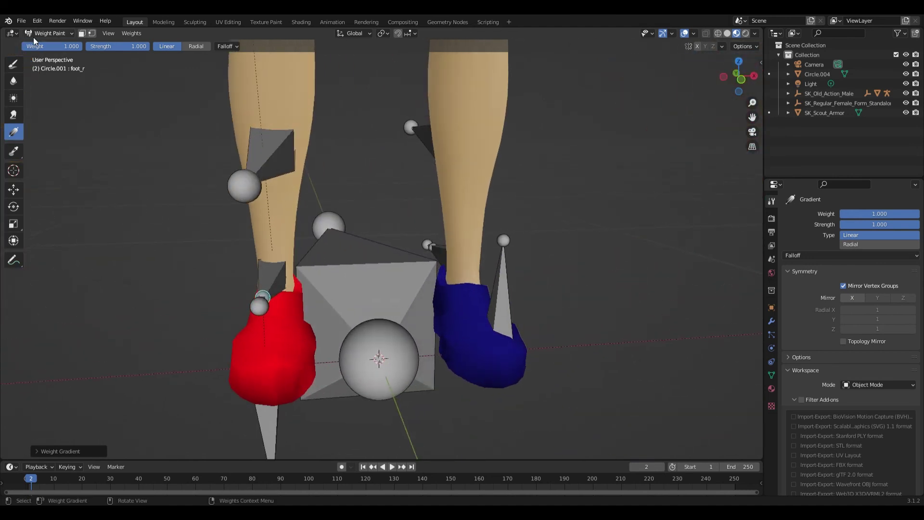
left_click(45, 35)
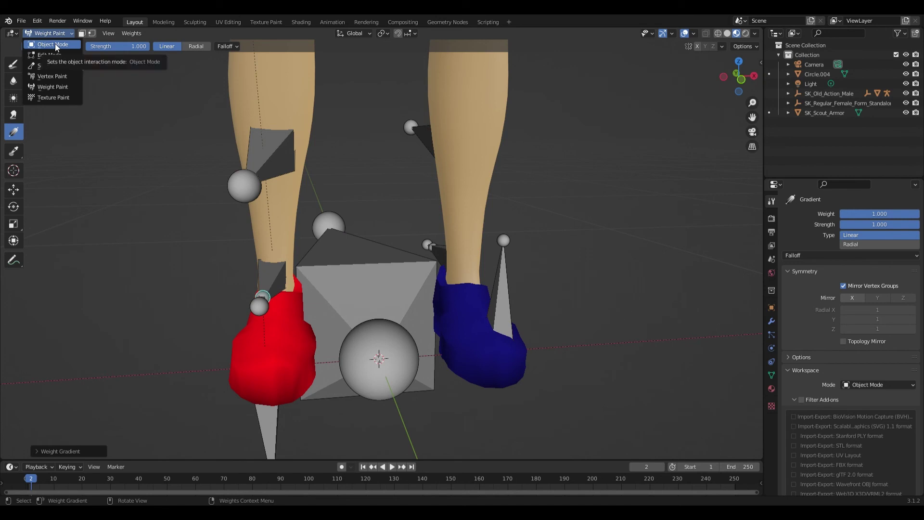
left_click(65, 47)
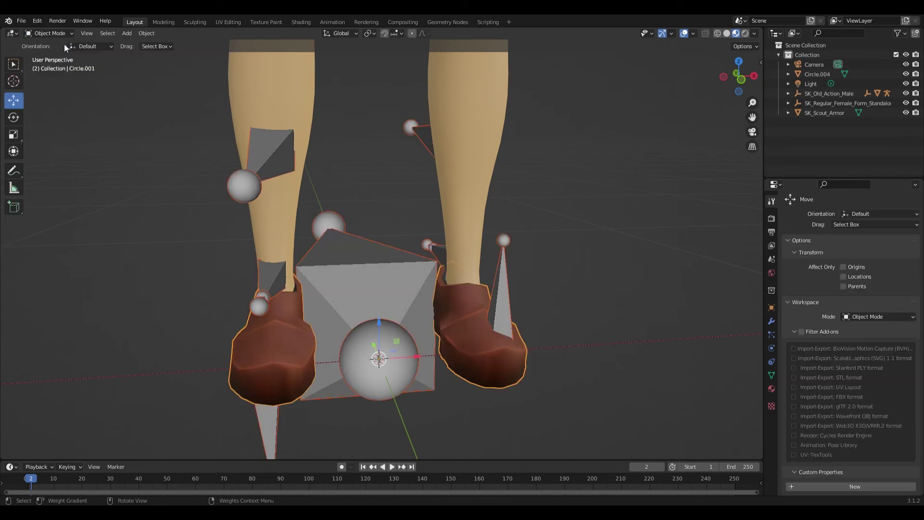
left_click(261, 283)
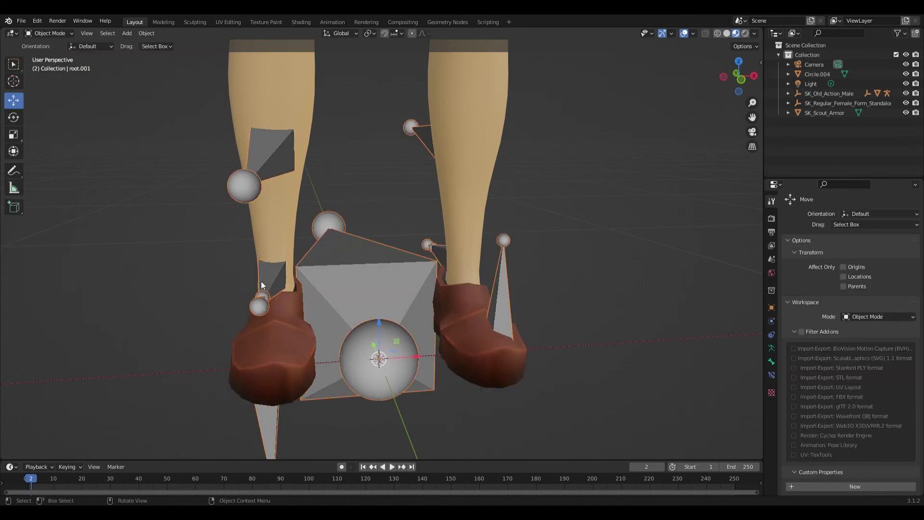
left_click(35, 35)
left_click(48, 66)
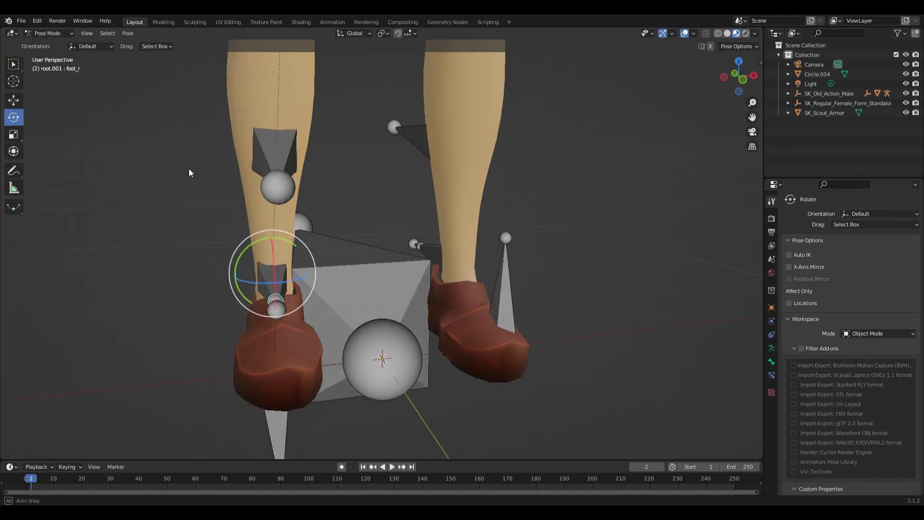
Step: Test-rotate the foot_r bone to see the right boot deform, and undo the rotation
middle_click_drag(188, 169, 252, 194)
left_click_drag(312, 275, 261, 331)
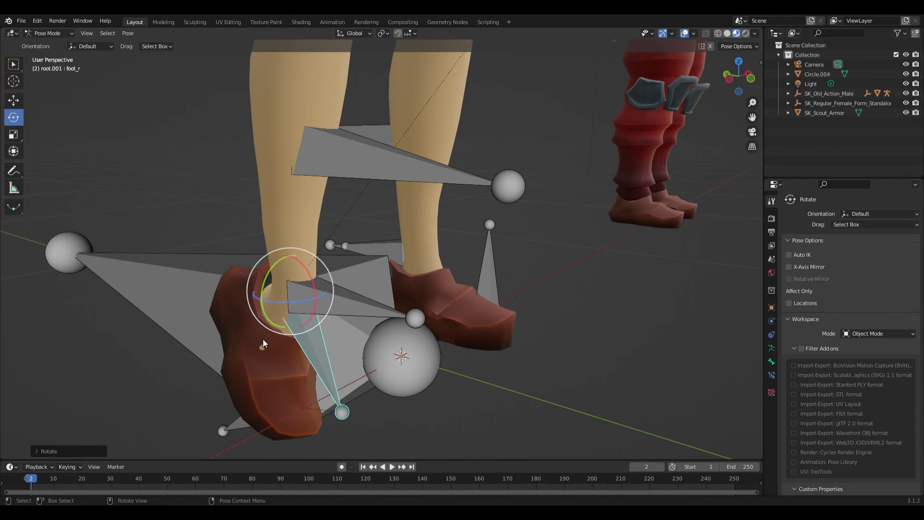
key("ctrl+z")
Step: Test-rotate foot_r again from the front of the right boot and review the whole female figure beside the armor
middle_click_drag(307, 356, 301, 322)
scroll(362, 304, "up", 4)
middle_click_drag(280, 329, 212, 321)
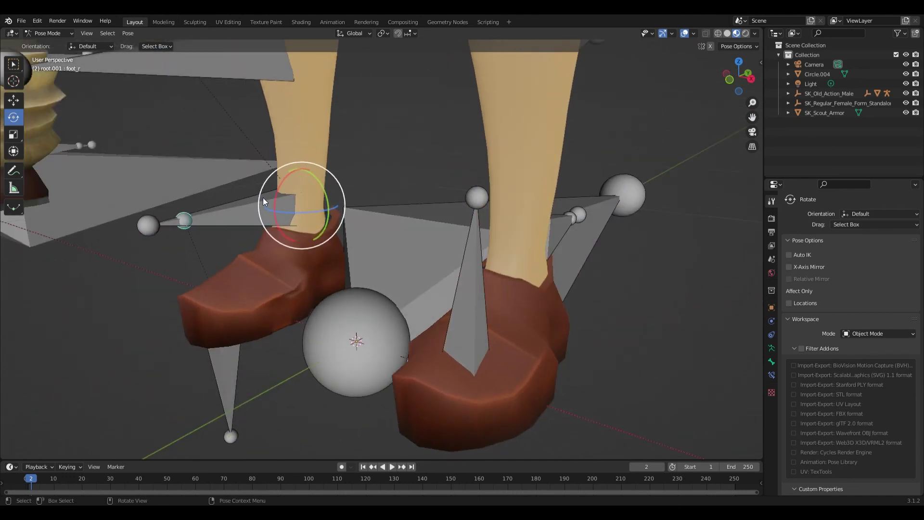
mouse_move(279, 189)
left_mouse_down()
mouse_move(278, 237)
mouse_move(279, 181)
mouse_move(273, 225)
mouse_move(276, 190)
left_mouse_up()
scroll(409, 199, "down", 5)
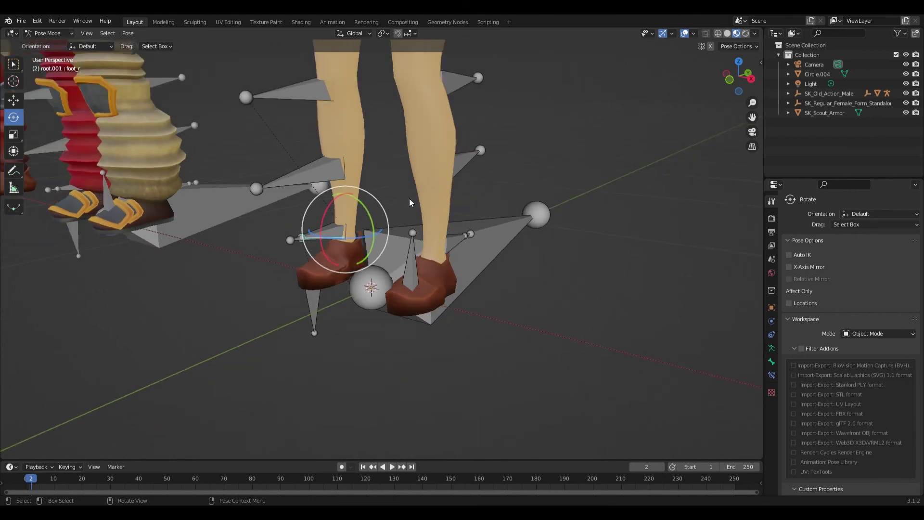
middle_click_drag(409, 198, 457, 188)
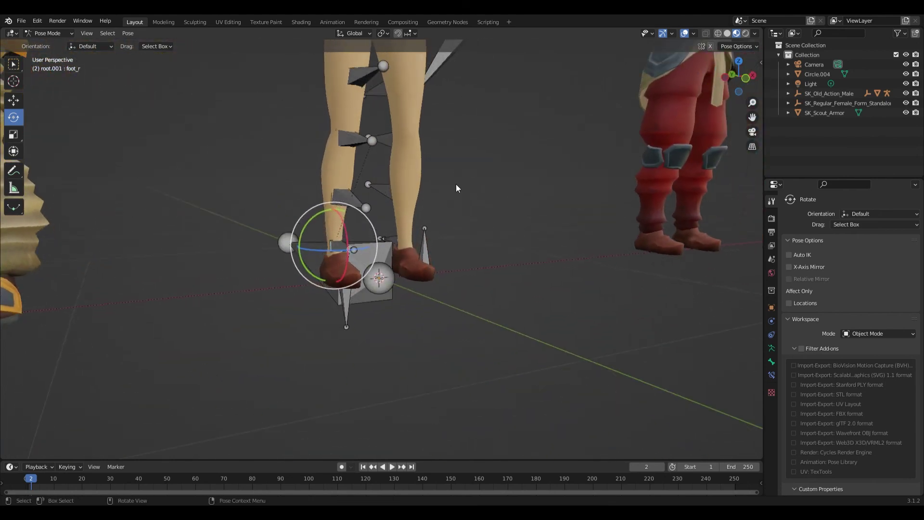
middle_click_drag(414, 112, 438, 305, "shift")
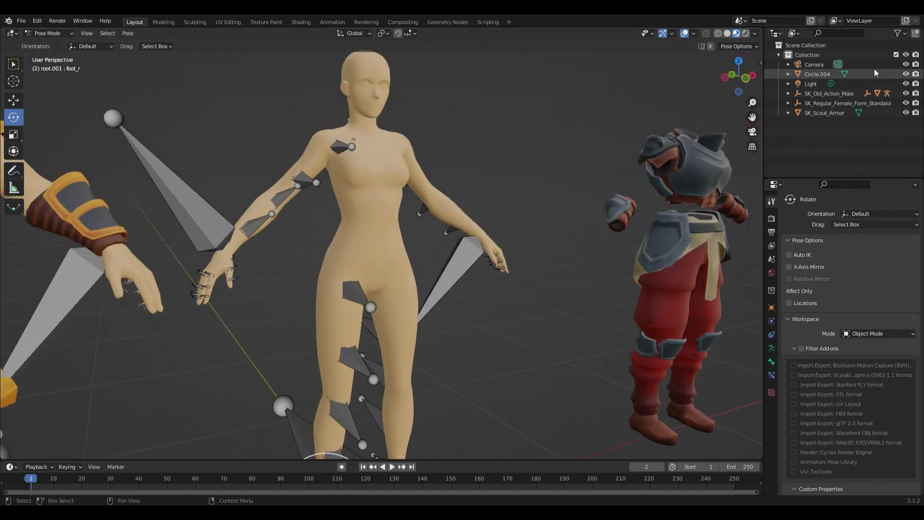